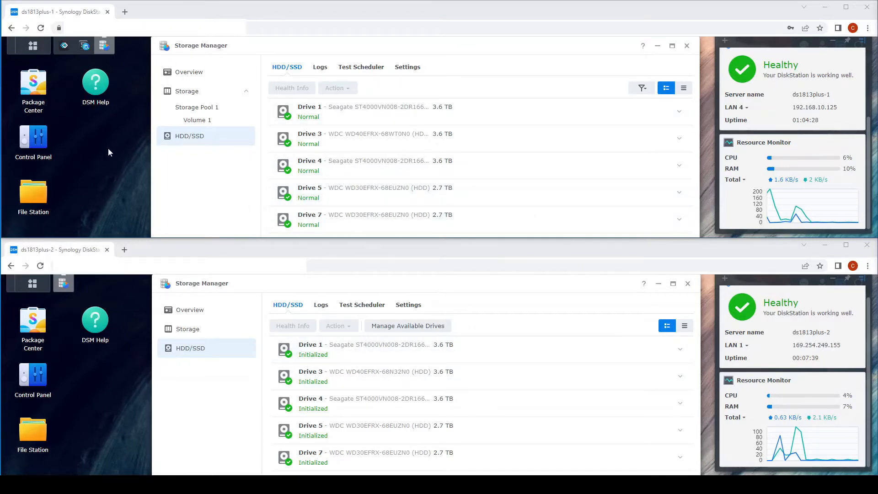
Open Control Panel on both NAS units, show the first unit's Info Center, and reposition the second window.
{"action": "left_click", "coordinate": [50, 143]}
{"action": "left_click", "coordinate": [45, 378]}
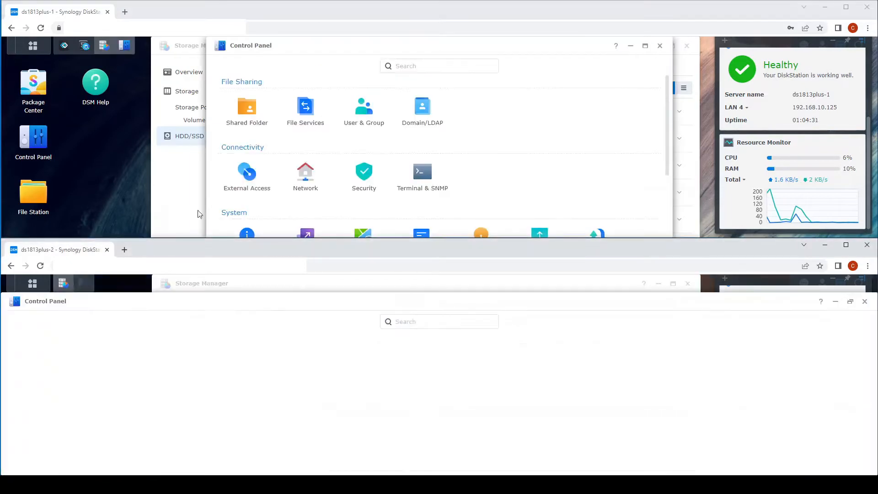
{"action": "left_click", "coordinate": [246, 234]}
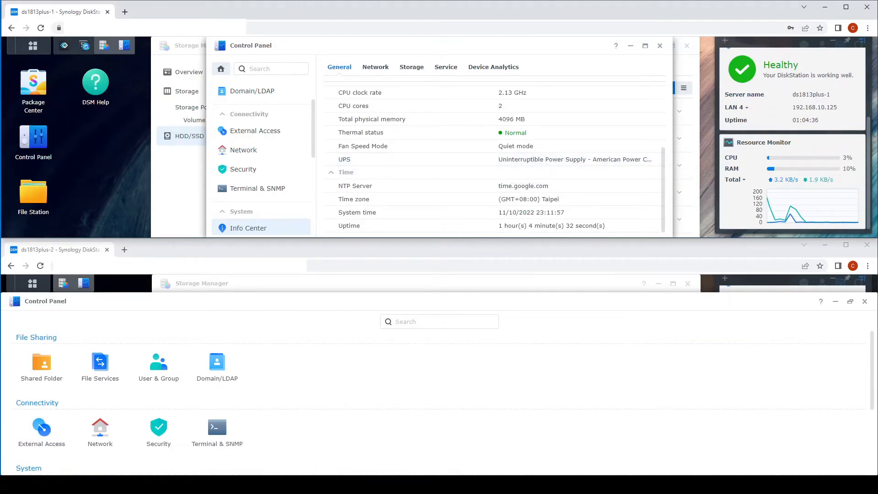
{"action": "left_click", "coordinate": [752, 302]}
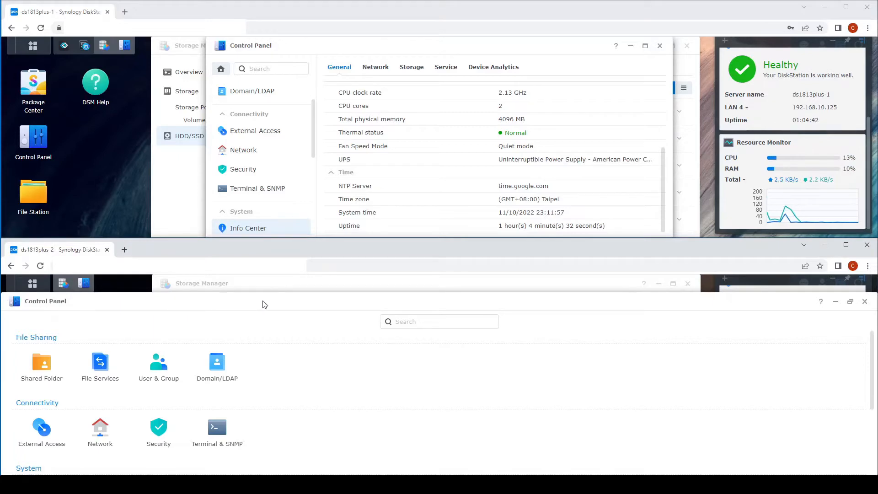
{"action": "left_click", "coordinate": [850, 301]}
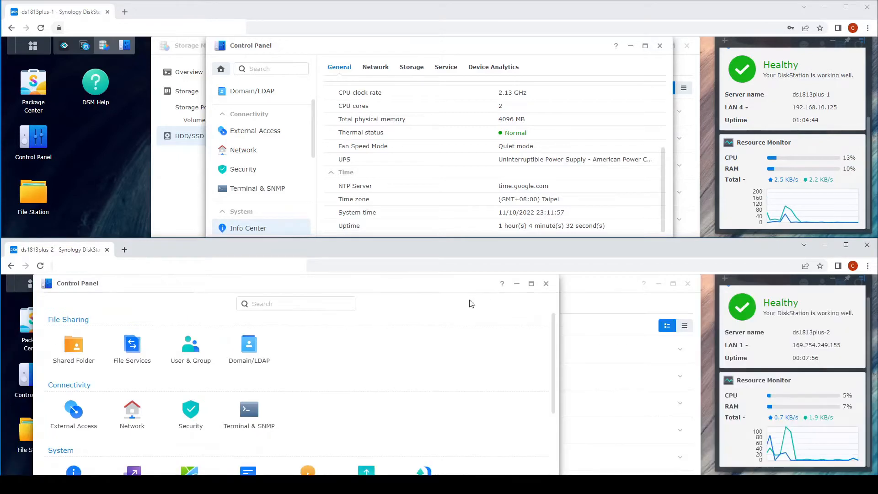
{"action": "left_click_drag", "start_coordinate": [383, 281], "coordinate": [546, 282]}
Show the second unit's Info Center and compare both units' 4096 MB total physical memory.
{"action": "scroll", "coordinate": [250, 415], "scroll_direction": "down", "scroll_amount": 2}
{"action": "left_click", "coordinate": [238, 393]}
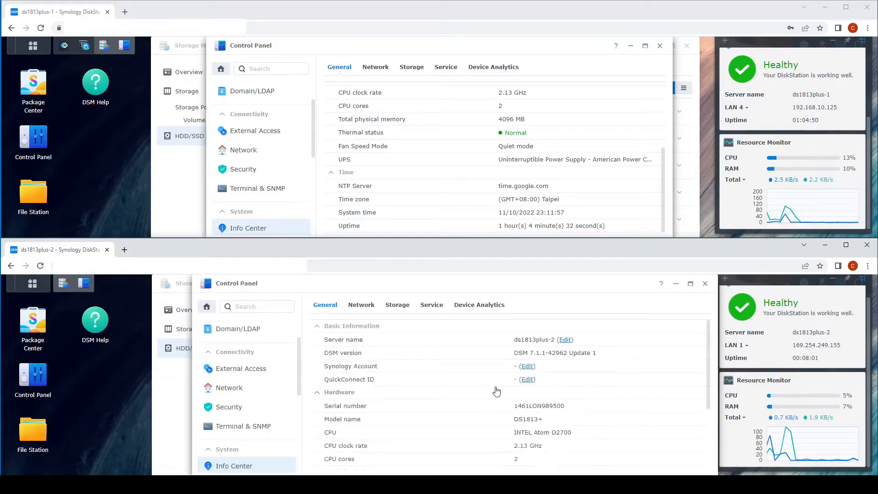
{"action": "scroll", "coordinate": [497, 390], "scroll_direction": "down", "scroll_amount": 2}
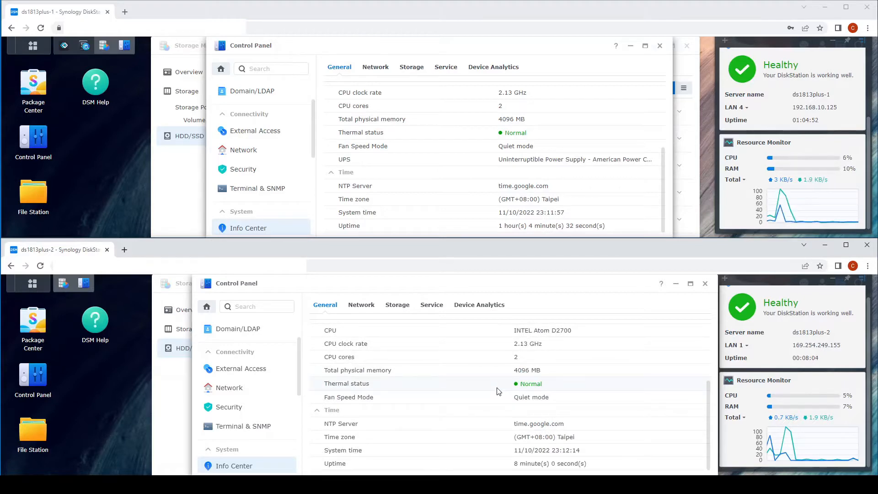
{"action": "left_click", "coordinate": [490, 121]}
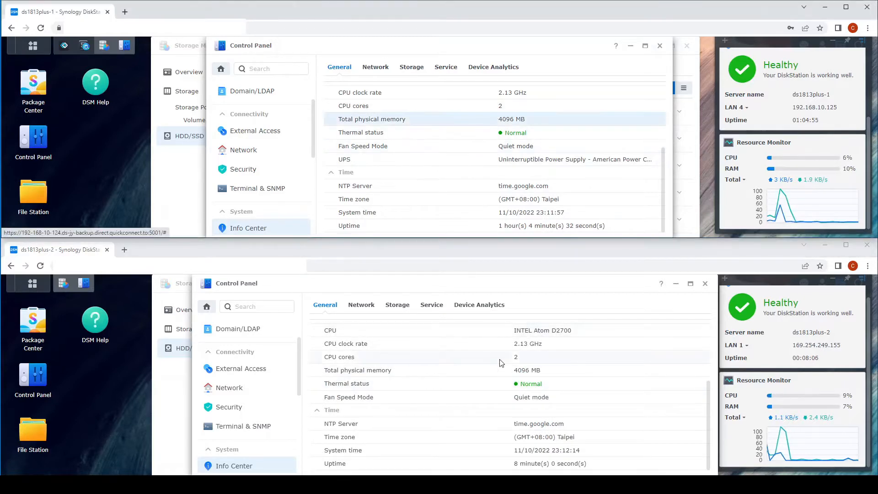
{"action": "left_click", "coordinate": [499, 374]}
{"action": "left_click", "coordinate": [490, 120]}
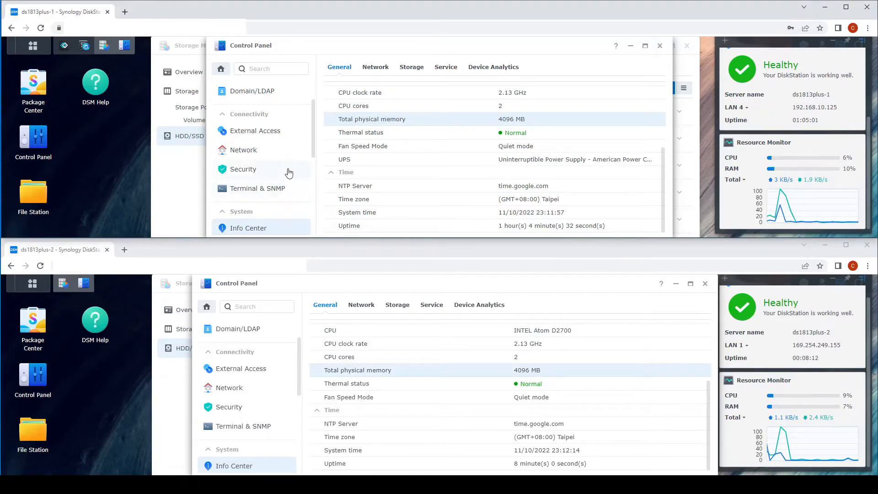
{"action": "scroll", "coordinate": [286, 169], "scroll_direction": "down", "scroll_amount": 3}
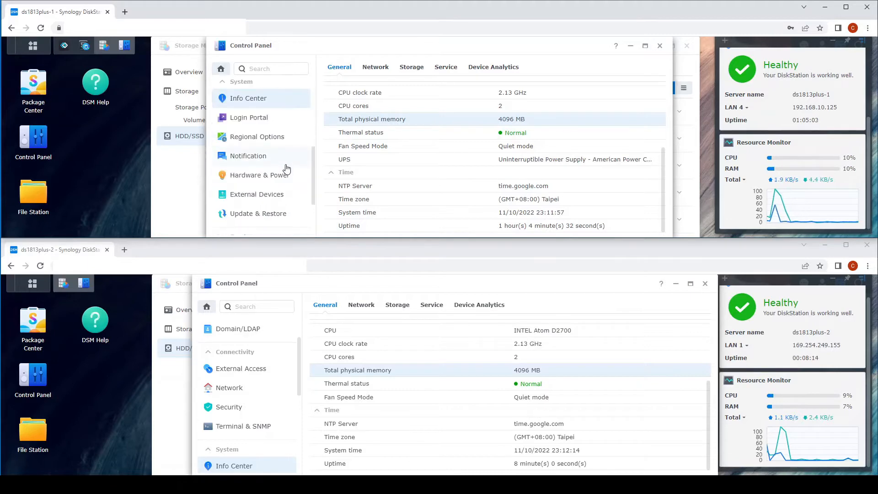
Confirm both units are up to date on DSM 7.1.1-42962 Update 1, then close the second Control Panel.
{"action": "left_click", "coordinate": [270, 217]}
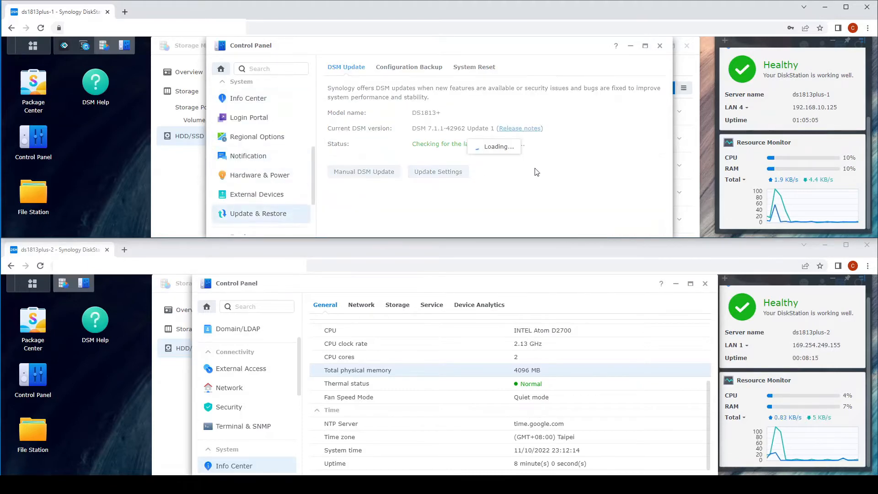
{"action": "scroll", "coordinate": [260, 407], "scroll_direction": "down", "scroll_amount": 3}
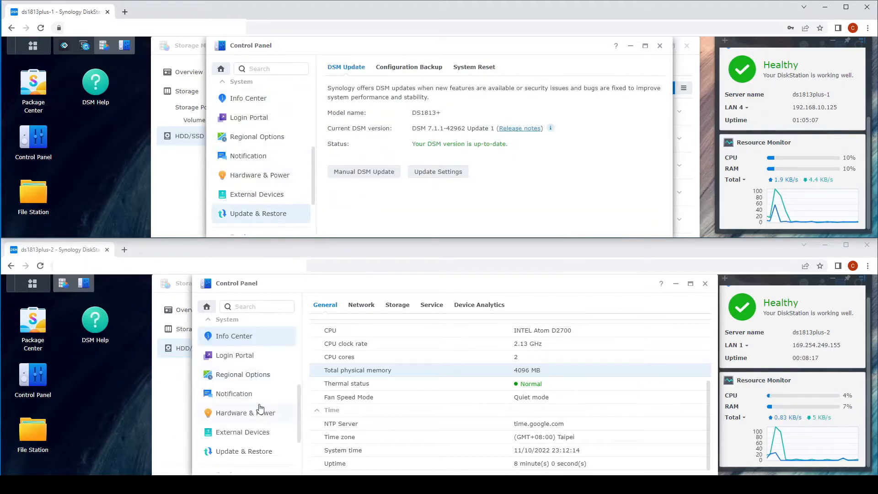
{"action": "left_click", "coordinate": [251, 451]}
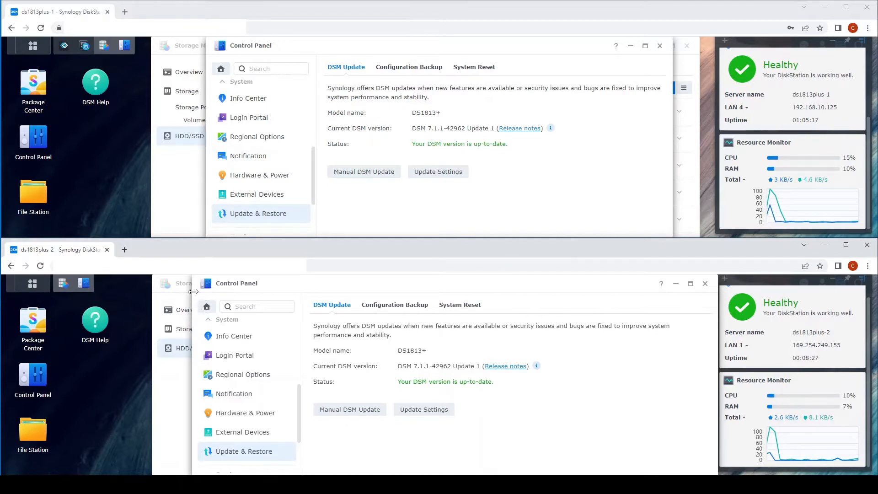
{"action": "left_click_drag", "start_coordinate": [193, 291], "coordinate": [253, 291]}
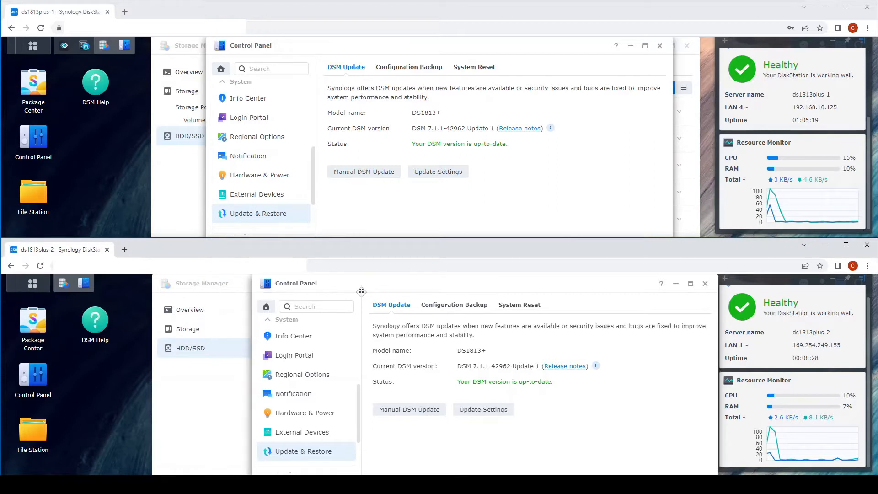
{"action": "left_click", "coordinate": [705, 284]}
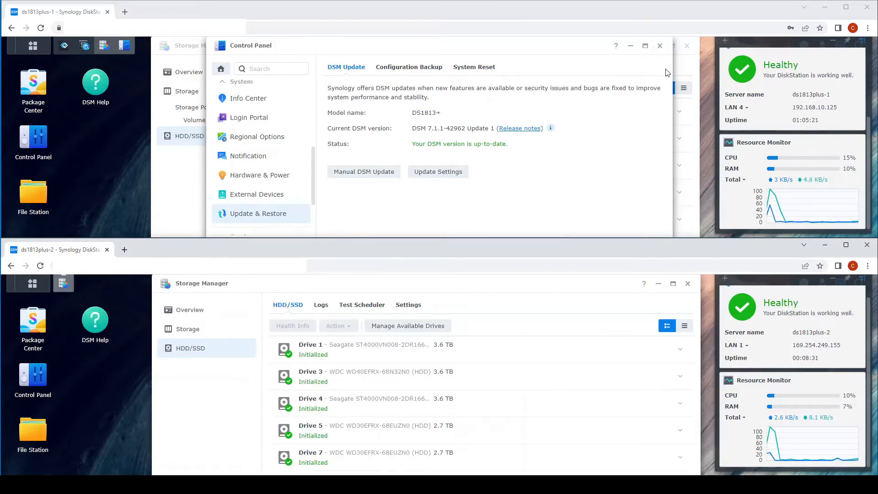
Close the first unit's Control Panel and open Package Center on the second unit, accepting its terms.
{"action": "left_click", "coordinate": [660, 45]}
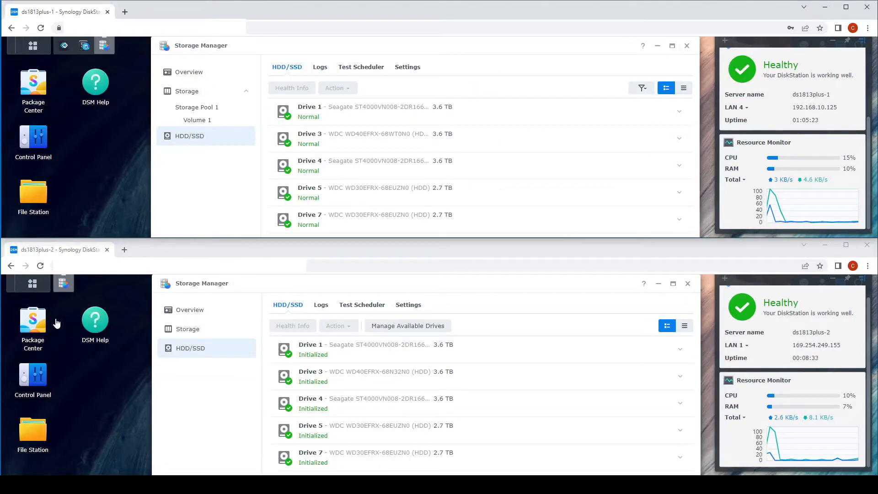
{"action": "left_click", "coordinate": [36, 325]}
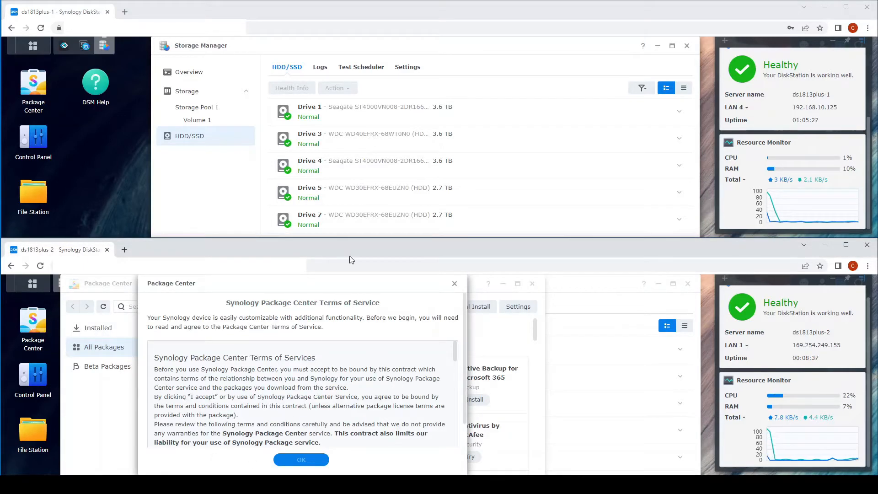
{"action": "scroll", "coordinate": [404, 343], "scroll_direction": "down", "scroll_amount": 2}
{"action": "scroll", "coordinate": [462, 339], "scroll_direction": "down", "scroll_amount": 1}
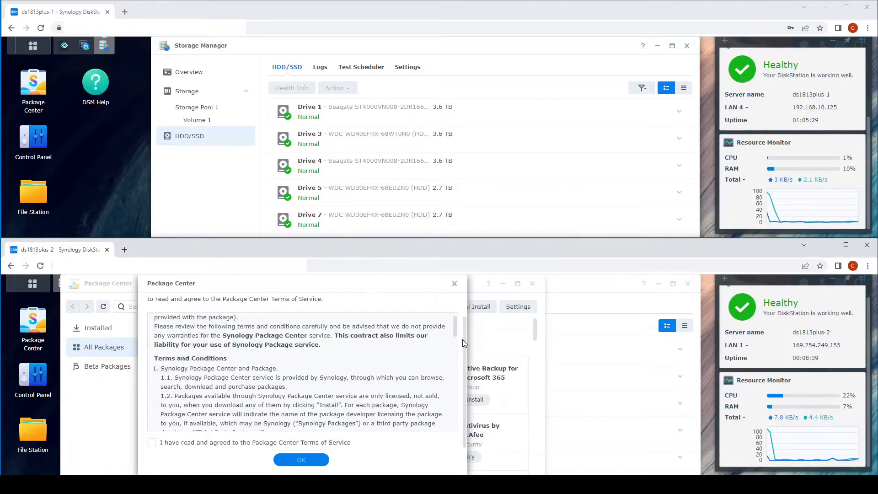
{"action": "left_click", "coordinate": [210, 444]}
{"action": "left_click", "coordinate": [299, 459]}
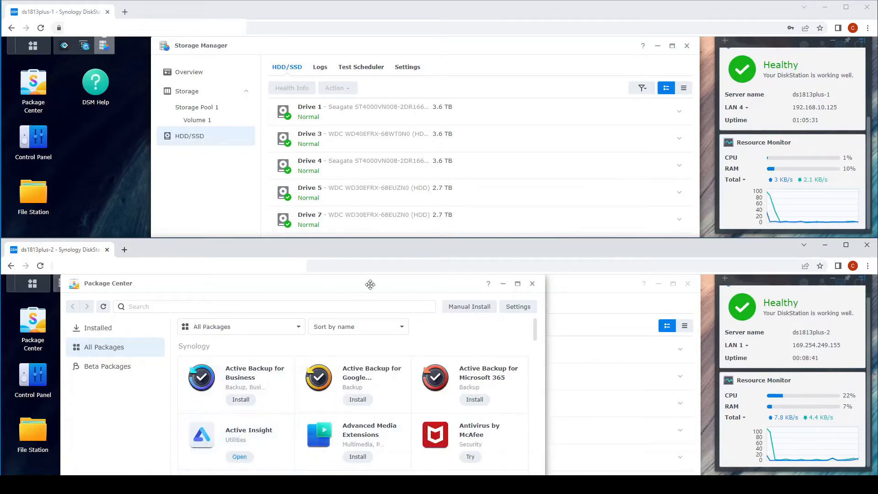
Install Synology High Availability from Package Center, then open it on ds1813plus-1.
{"action": "left_click_drag", "start_coordinate": [369, 284], "coordinate": [491, 285]}
{"action": "scroll", "coordinate": [475, 412], "scroll_direction": "down", "scroll_amount": 5}
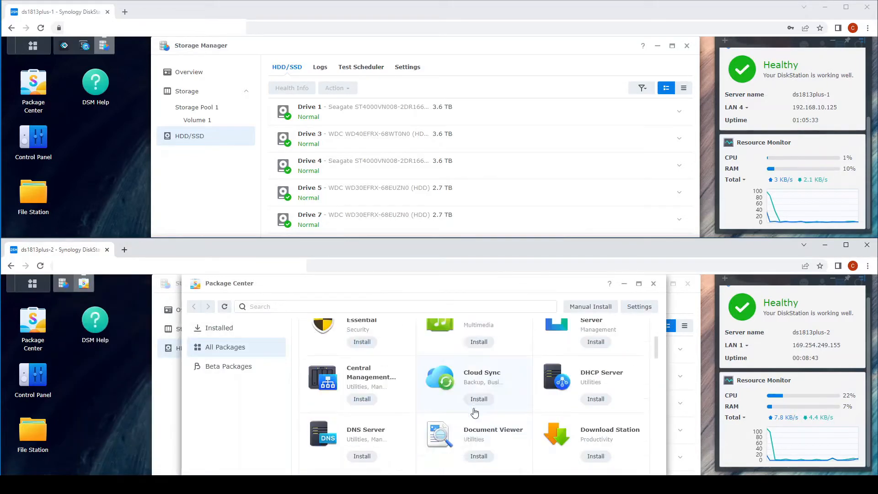
{"action": "scroll", "coordinate": [475, 409], "scroll_direction": "down", "scroll_amount": 8}
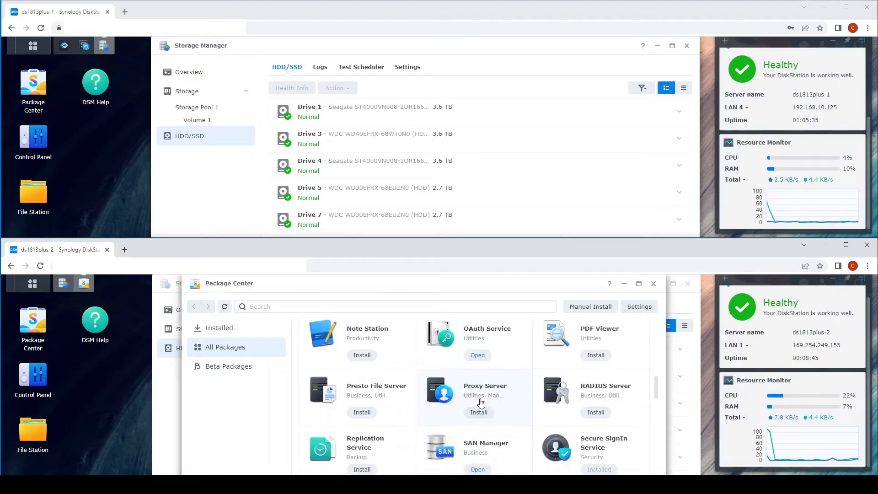
{"action": "scroll", "coordinate": [480, 402], "scroll_direction": "down", "scroll_amount": 4}
{"action": "scroll", "coordinate": [481, 402], "scroll_direction": "down", "scroll_amount": 2}
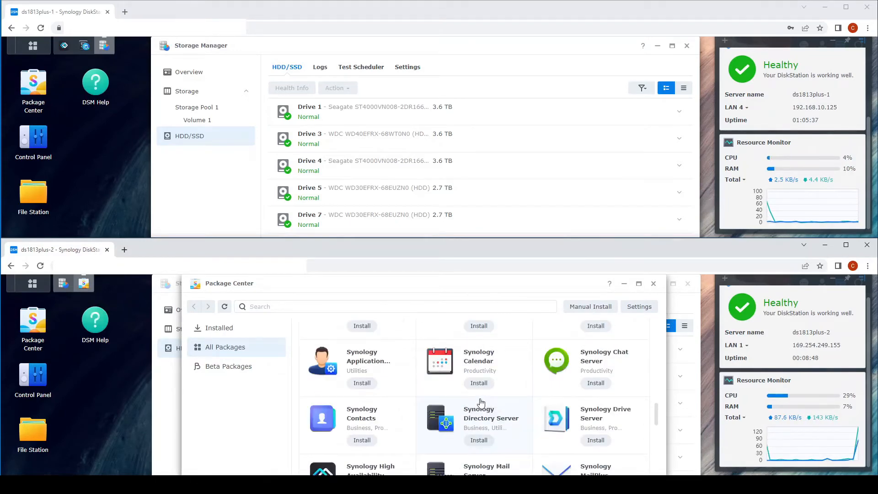
{"action": "scroll", "coordinate": [481, 402], "scroll_direction": "down", "scroll_amount": 2}
{"action": "left_click", "coordinate": [390, 394]}
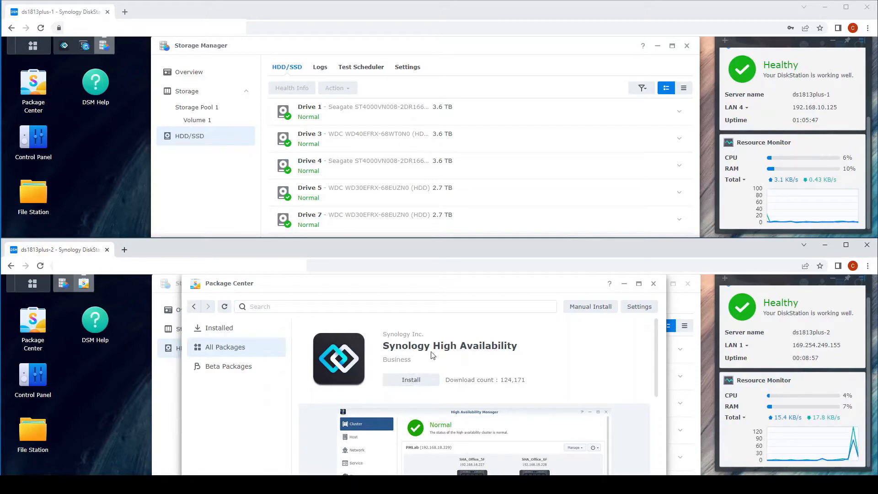
{"action": "left_click", "coordinate": [411, 382]}
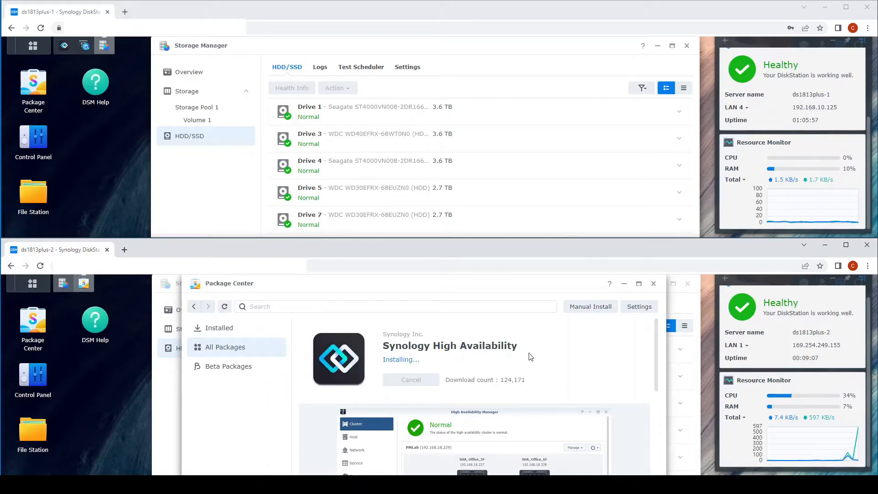
{"action": "left_click", "coordinate": [657, 45]}
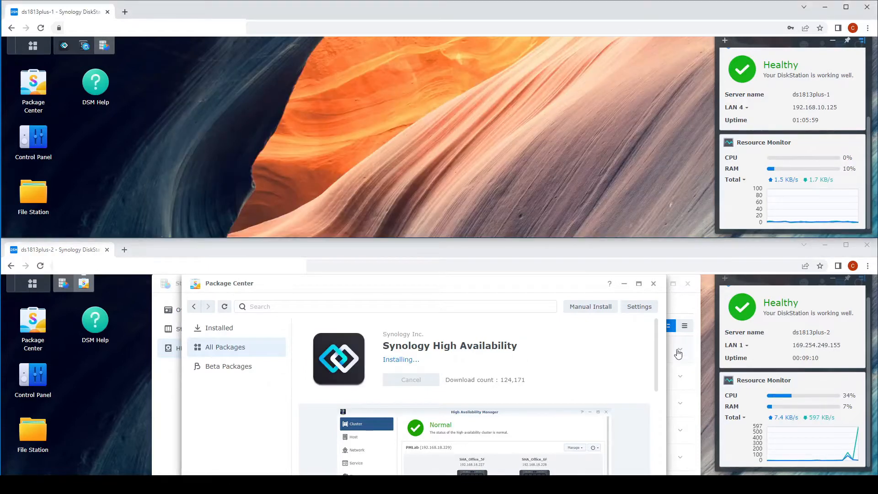
{"action": "left_click", "coordinate": [64, 47]}
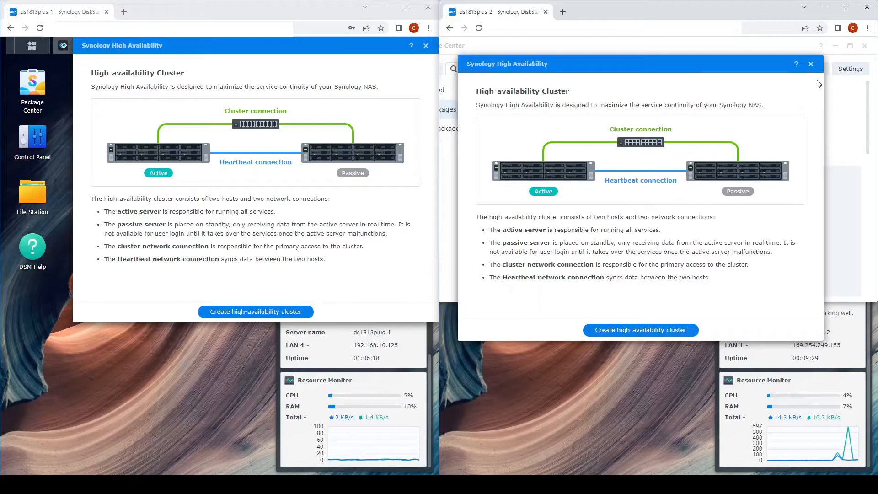
Close High Availability, Package Center and Storage Manager on the second NAS, and High Availability on the first.
{"action": "left_click", "coordinate": [811, 64]}
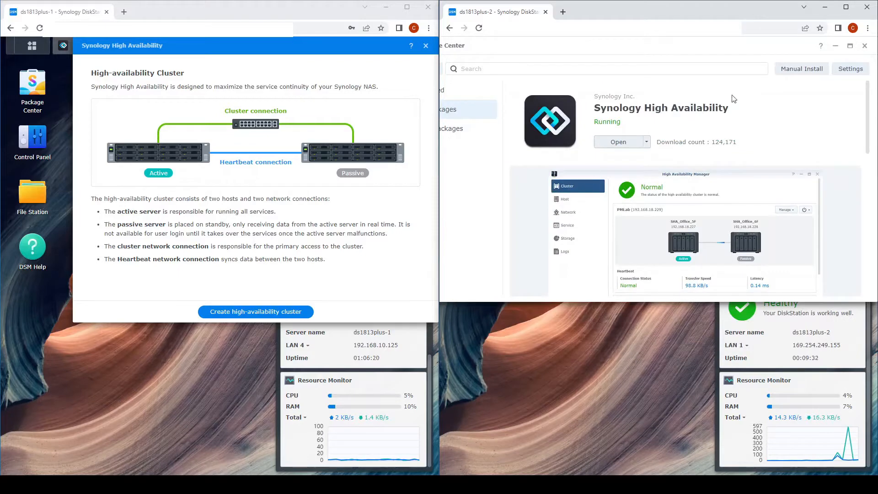
{"action": "left_click", "coordinate": [863, 46]}
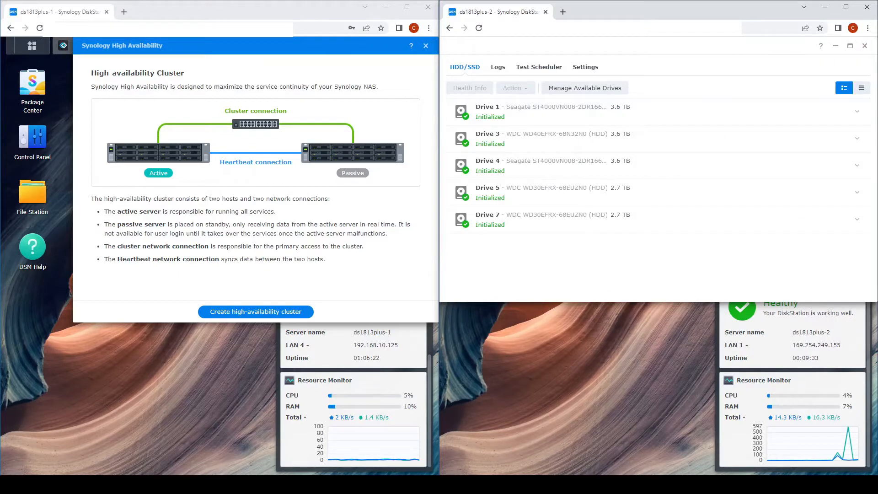
{"action": "left_click", "coordinate": [864, 46]}
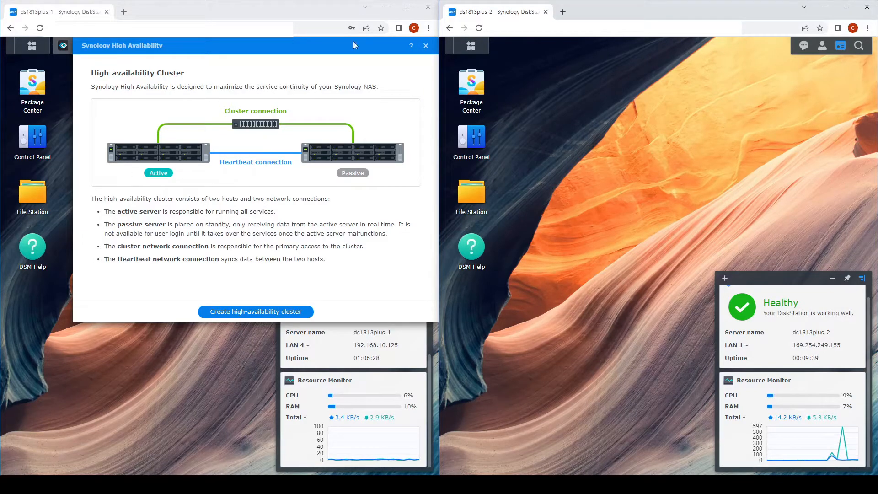
{"action": "left_click", "coordinate": [426, 47]}
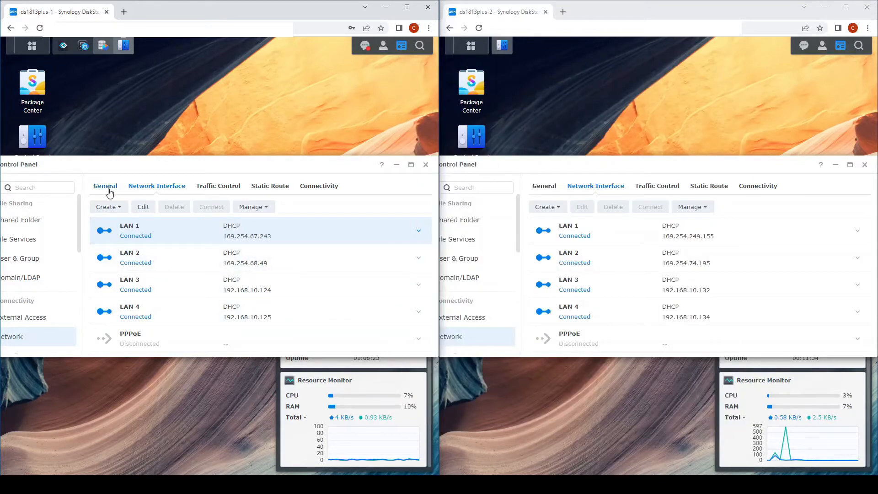
Create Bond on ds1813plus-1 from LAN 1 and LAN 2 using IEEE 802.3ad and DHCP, and confirm.
{"action": "left_click", "coordinate": [110, 207]}
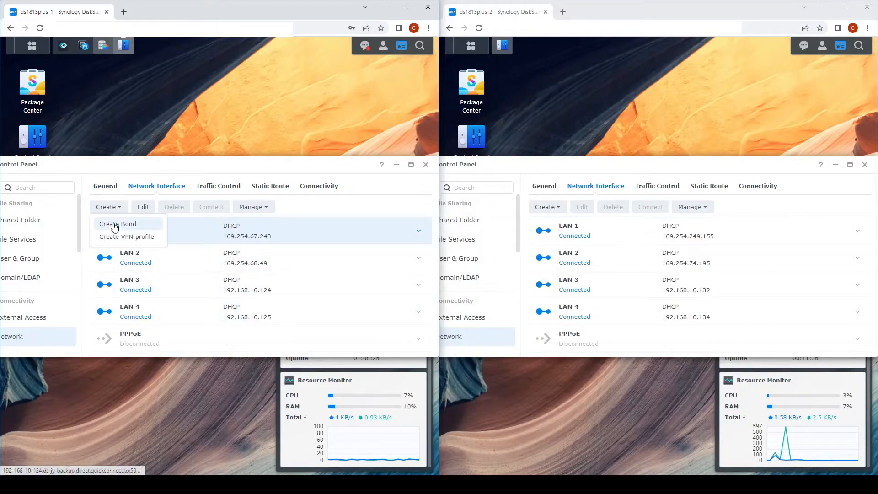
{"action": "left_click", "coordinate": [115, 225]}
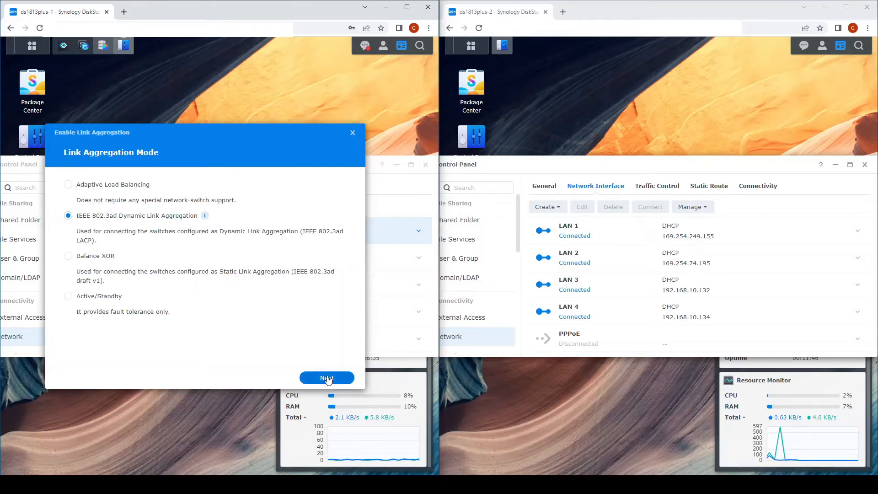
{"action": "left_click", "coordinate": [327, 379]}
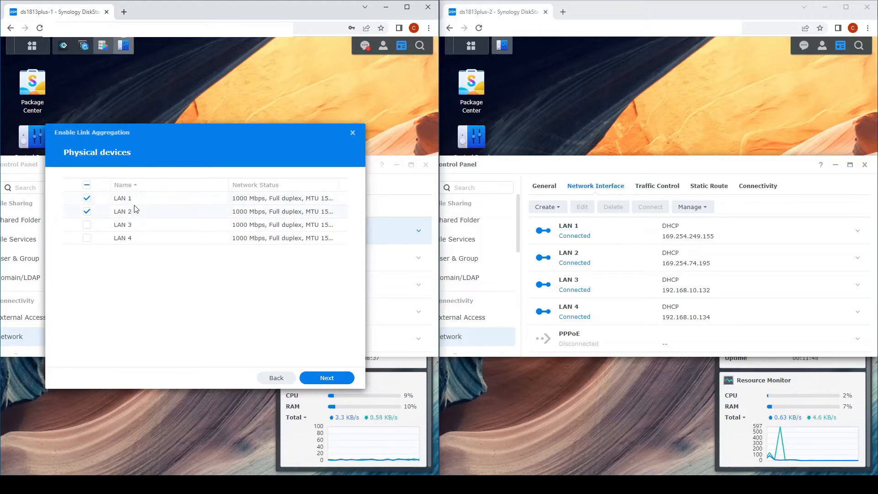
{"action": "left_click", "coordinate": [333, 379]}
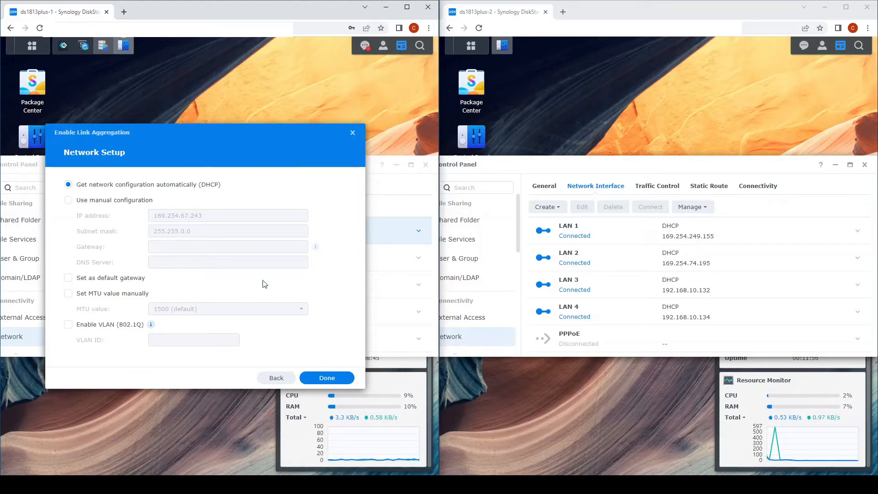
{"action": "left_click", "coordinate": [332, 380]}
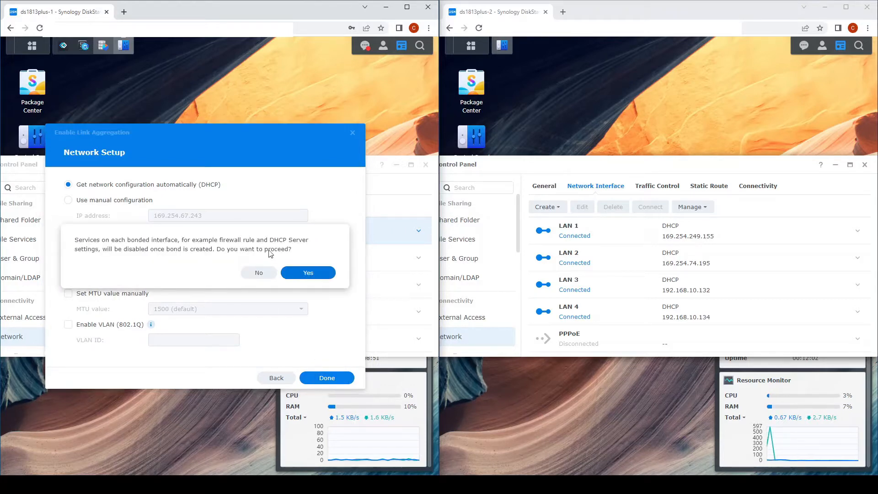
{"action": "left_click", "coordinate": [308, 273]}
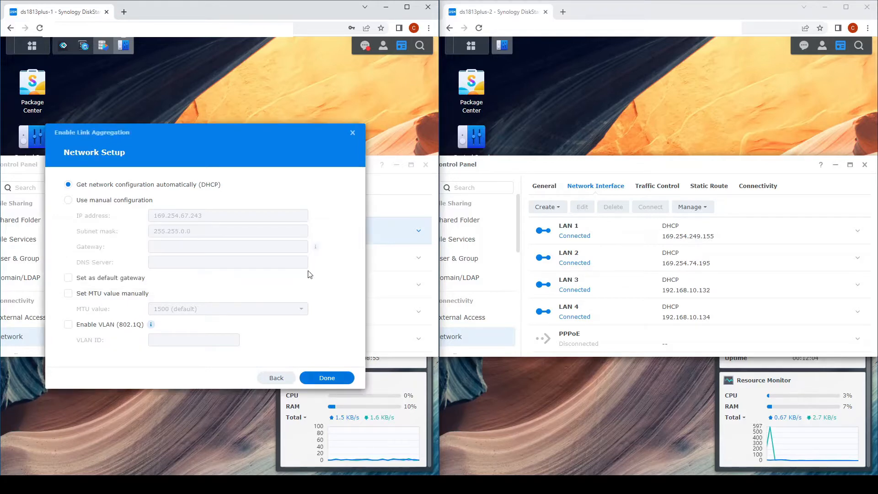
{"action": "left_click", "coordinate": [552, 211]}
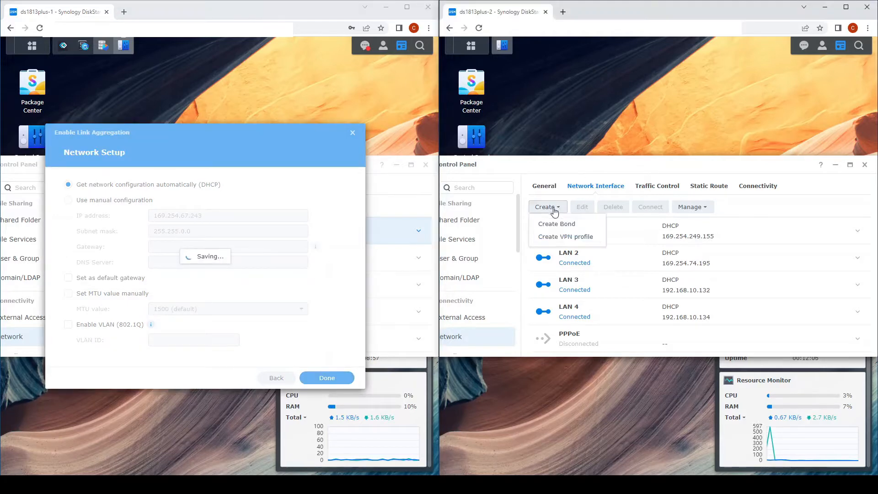
Create the matching IEEE 802.3ad DHCP bond of LAN 1 and LAN 2 on ds1813plus-2 and confirm.
{"action": "left_click", "coordinate": [572, 224]}
{"action": "left_click", "coordinate": [580, 217]}
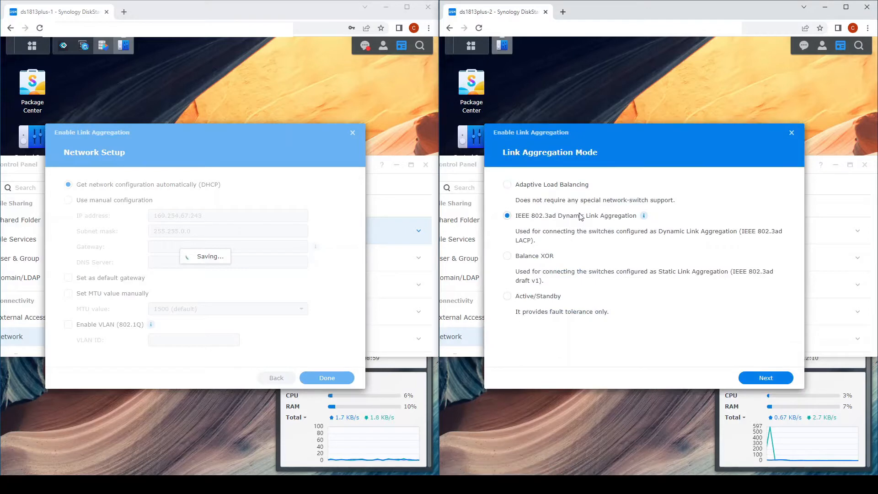
{"action": "left_click", "coordinate": [780, 379]}
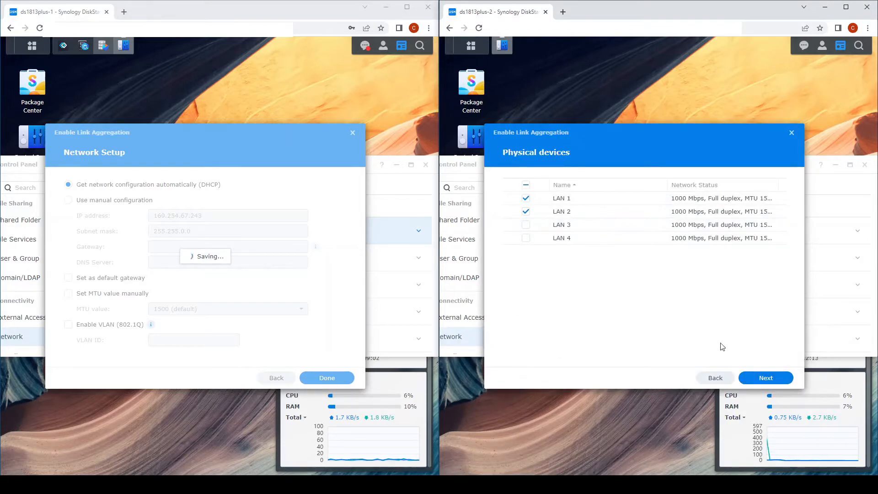
{"action": "left_click", "coordinate": [763, 377]}
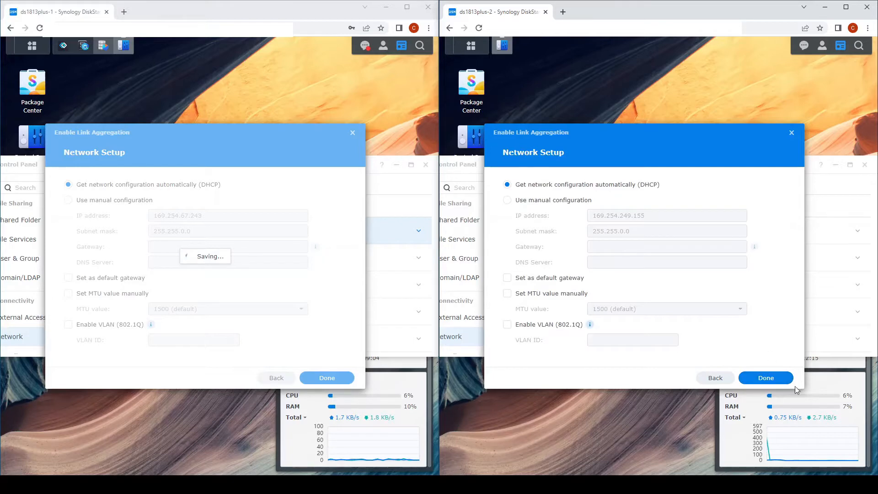
{"action": "left_click", "coordinate": [777, 380]}
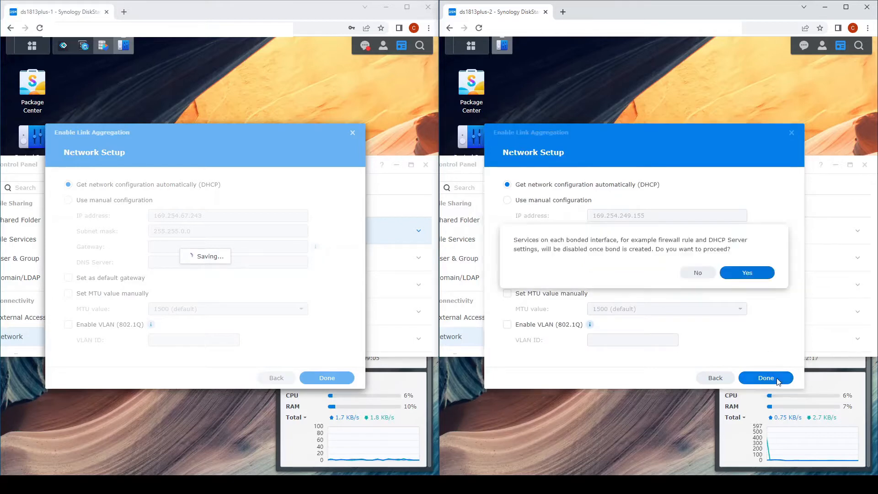
{"action": "left_click", "coordinate": [757, 275]}
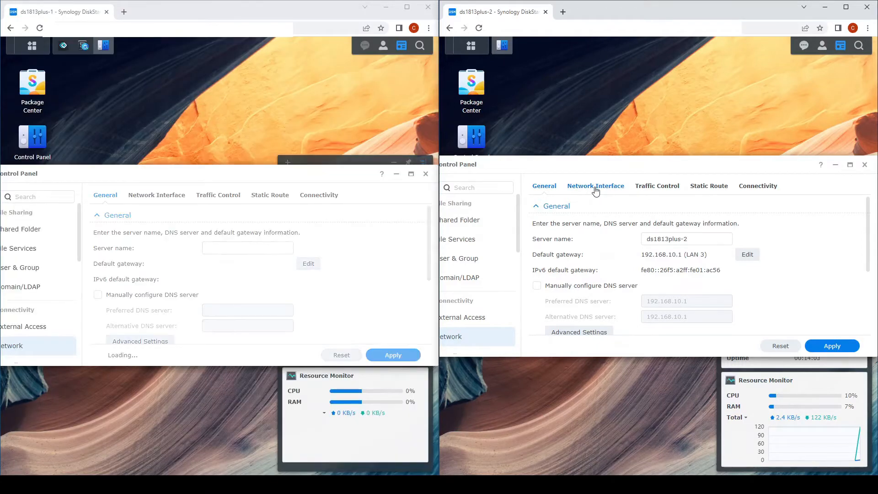
List both units' interfaces (Bond 1, LAN 3, LAN 4) and select LAN 3 on ds1813plus-1.
{"action": "left_click", "coordinate": [595, 187]}
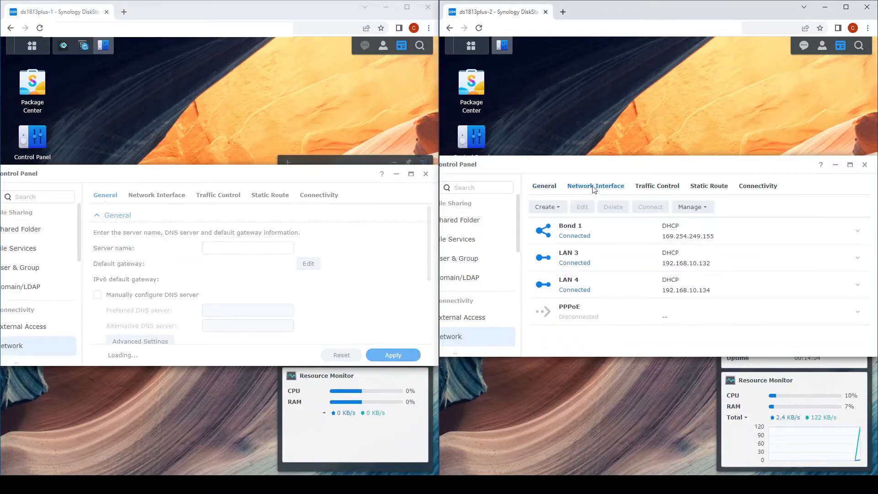
{"action": "left_click", "coordinate": [146, 196]}
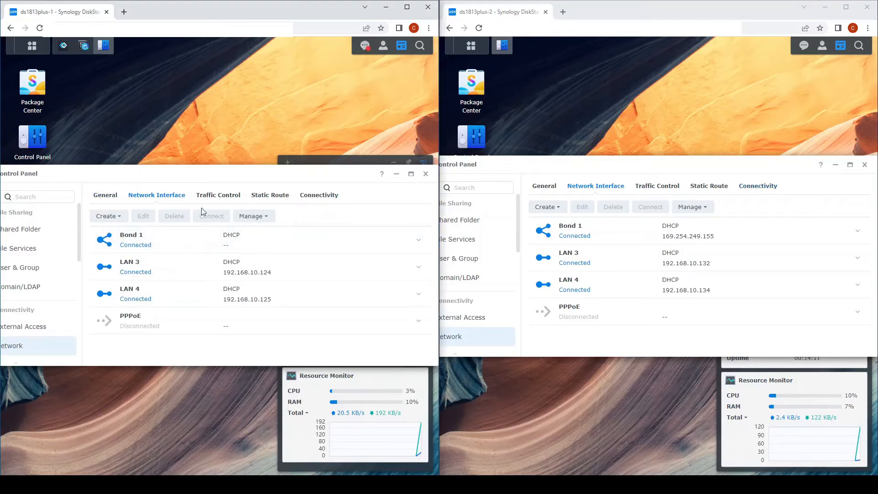
{"action": "left_click", "coordinate": [159, 272]}
Configure an Adaptive Load Balancing bond of LAN 3 and LAN 4 on ds1813plus-1 with manual IP 192.168.10.16.
{"action": "left_click", "coordinate": [106, 216]}
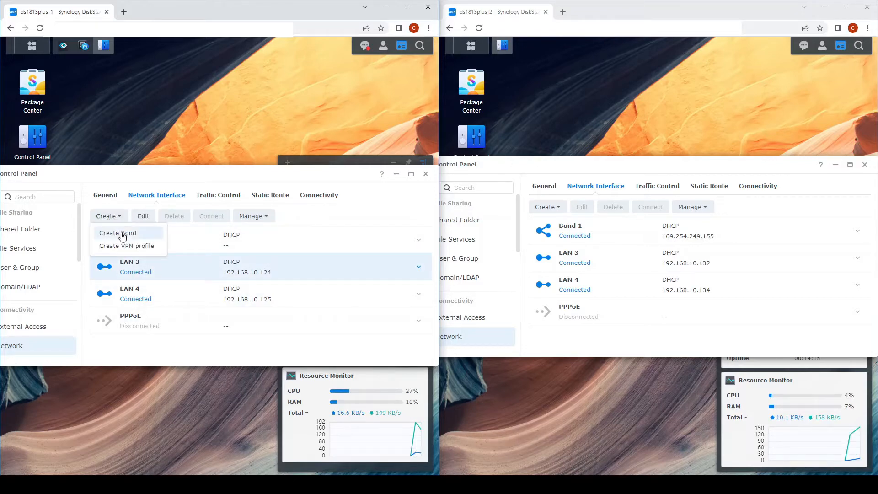
{"action": "left_click", "coordinate": [117, 234]}
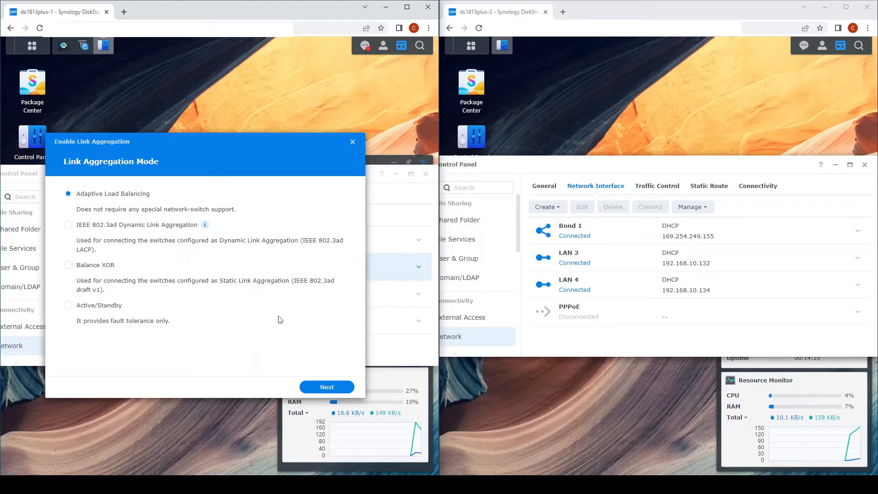
{"action": "left_click", "coordinate": [324, 387]}
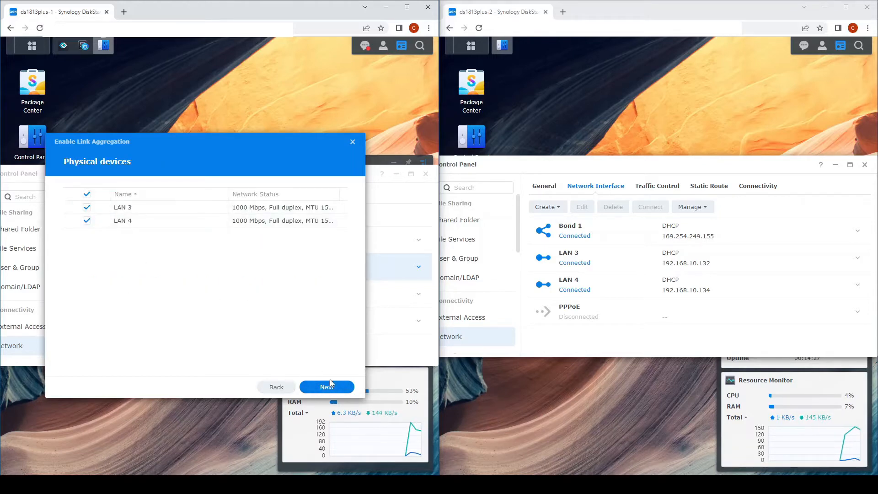
{"action": "left_click", "coordinate": [328, 386]}
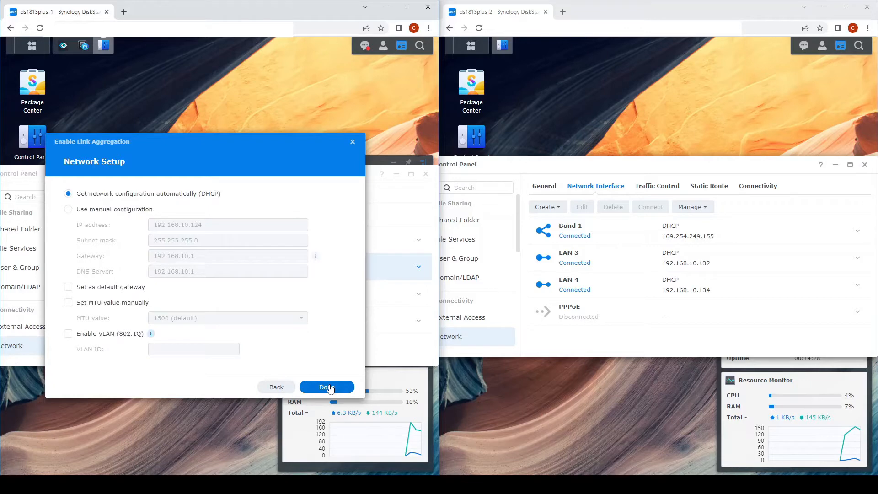
{"action": "left_click", "coordinate": [115, 211]}
{"action": "left_click", "coordinate": [212, 225]}
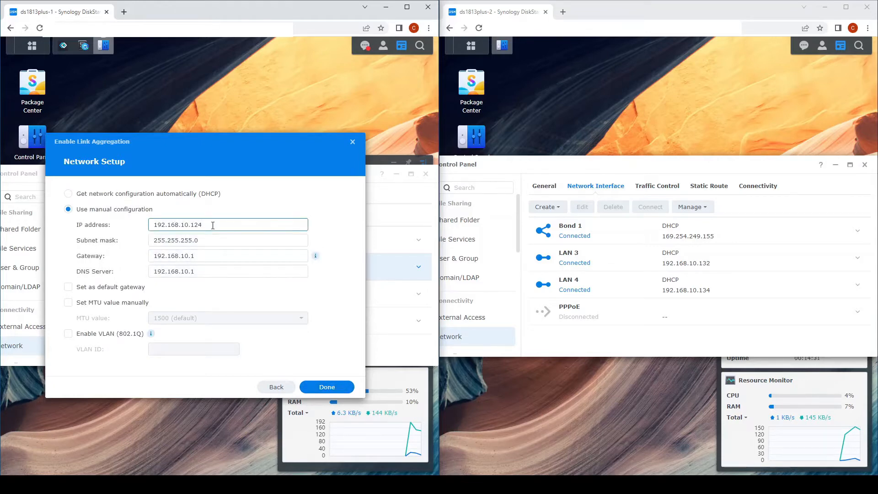
{"action": "key", "text": "BackSpace"}
{"action": "key", "text": "BackSpace"}
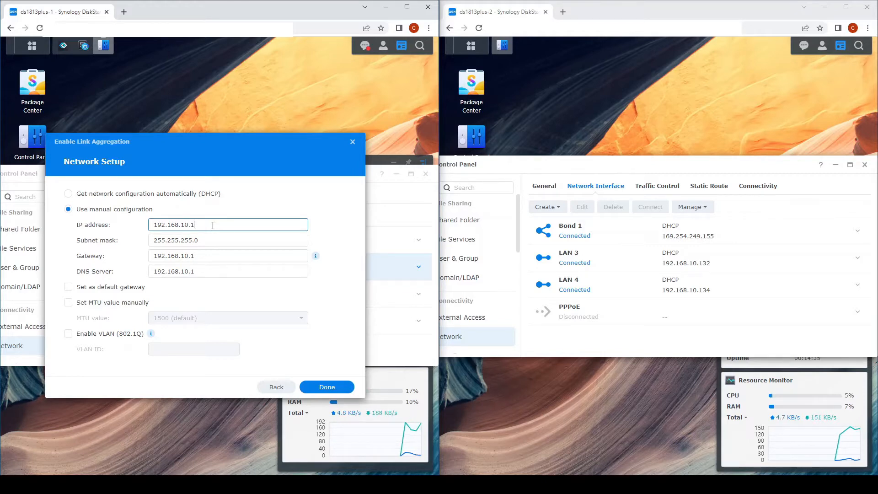
{"action": "type", "text": "6"}
{"action": "left_click", "coordinate": [327, 389]}
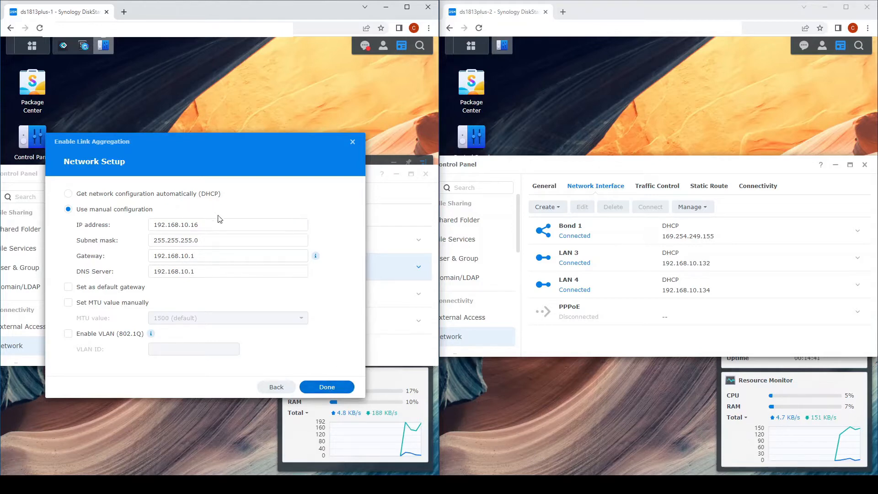
Create ds1813plus-2's Adaptive Load Balancing LAN 3/LAN 4 bond at 192.168.10.17, then finish the first NAS's bond.
{"action": "left_click", "coordinate": [547, 207]}
{"action": "left_click", "coordinate": [556, 224]}
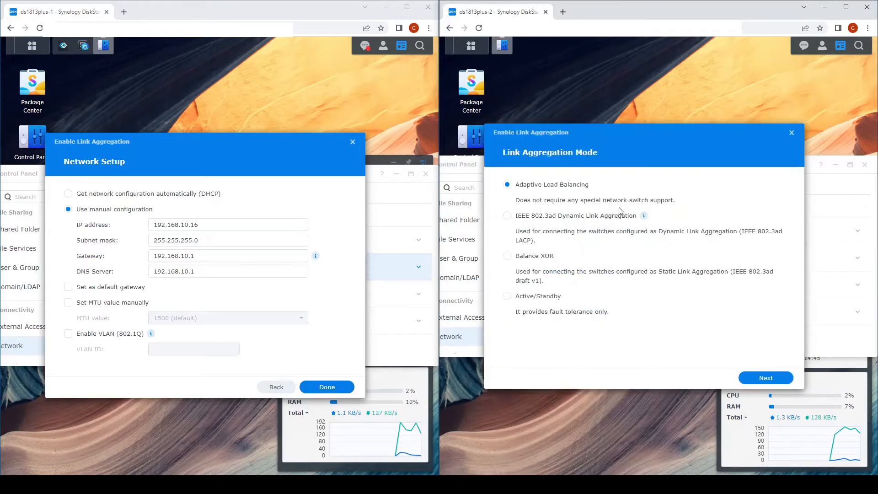
{"action": "left_click", "coordinate": [750, 381]}
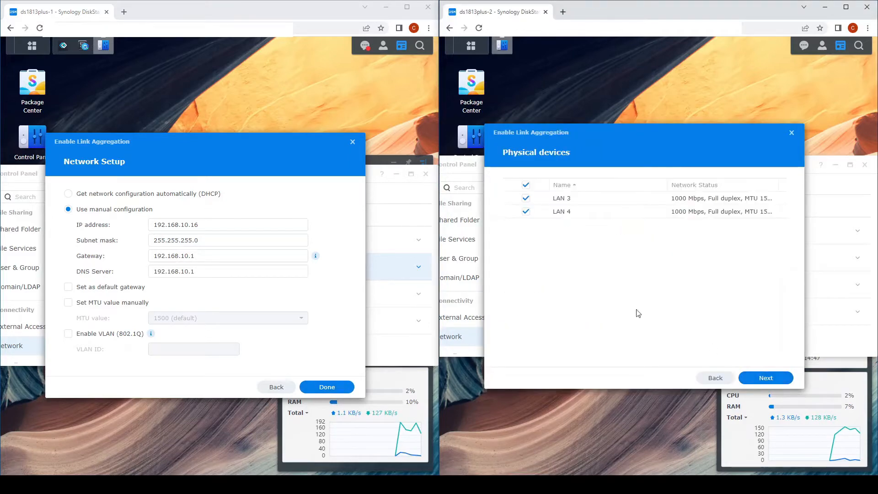
{"action": "left_click", "coordinate": [768, 378]}
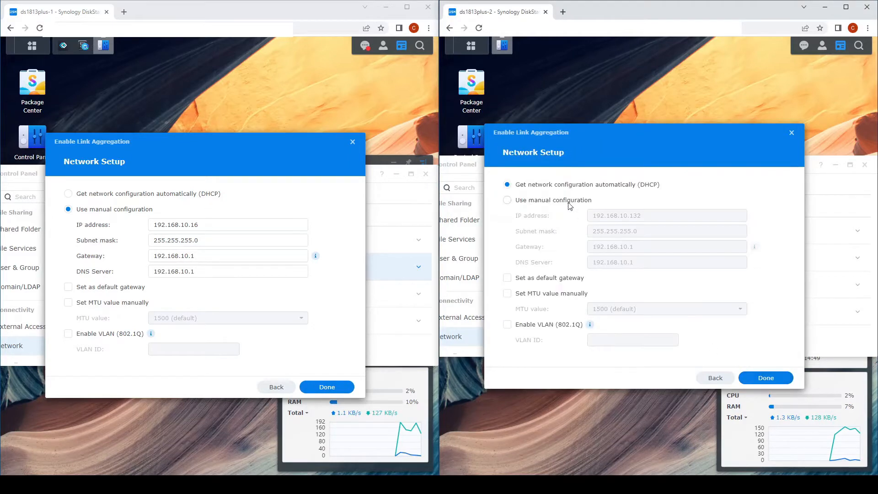
{"action": "left_click", "coordinate": [571, 203]}
{"action": "left_click", "coordinate": [655, 217]}
{"action": "key", "text": "BackSpace"}
{"action": "key", "text": "BackSpace"}
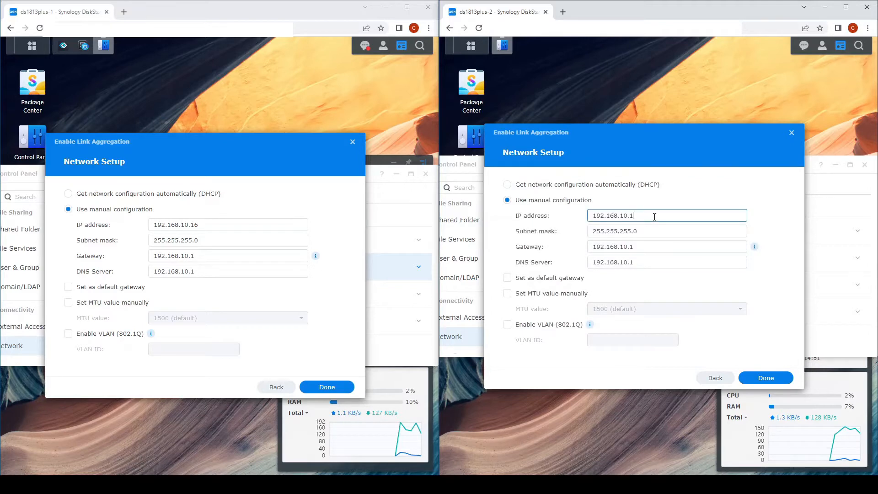
{"action": "type", "text": "7"}
{"action": "left_click", "coordinate": [765, 378]}
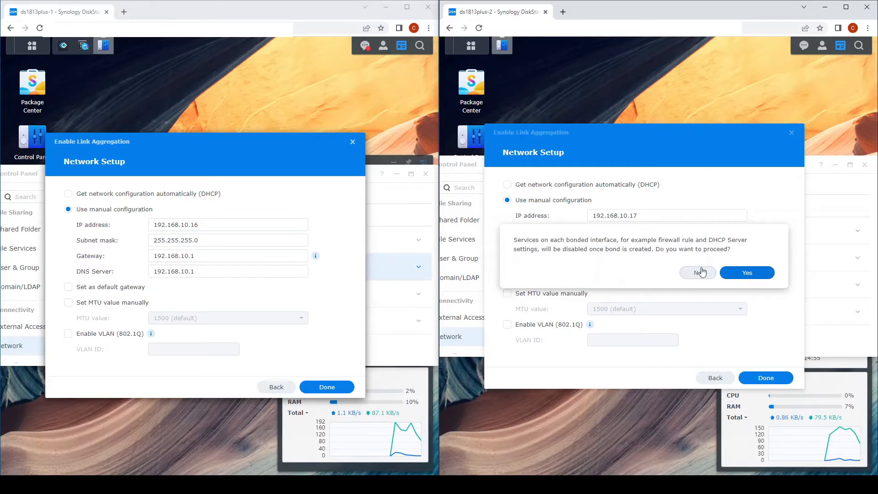
{"action": "left_click", "coordinate": [739, 274]}
{"action": "left_click", "coordinate": [326, 387]}
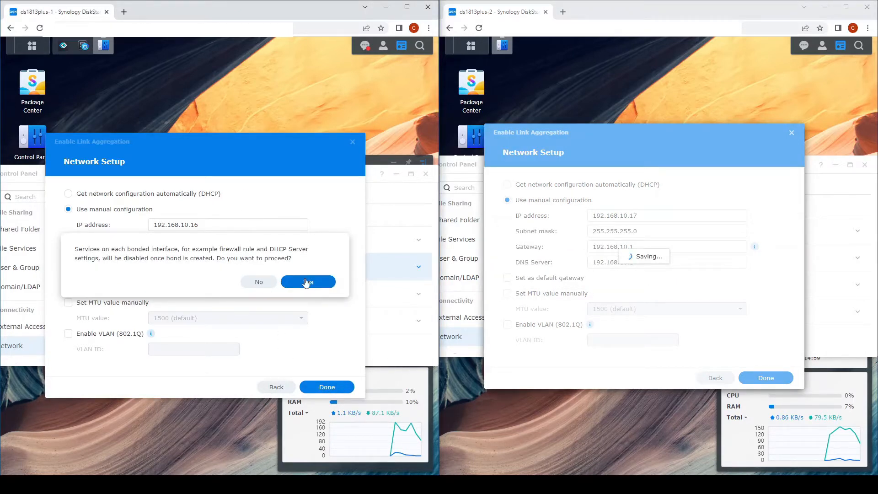
Approve disabling services on ds1813plus-1's bonded interfaces, then raise the second Control Panel window once settings apply.
{"action": "left_click", "coordinate": [307, 282]}
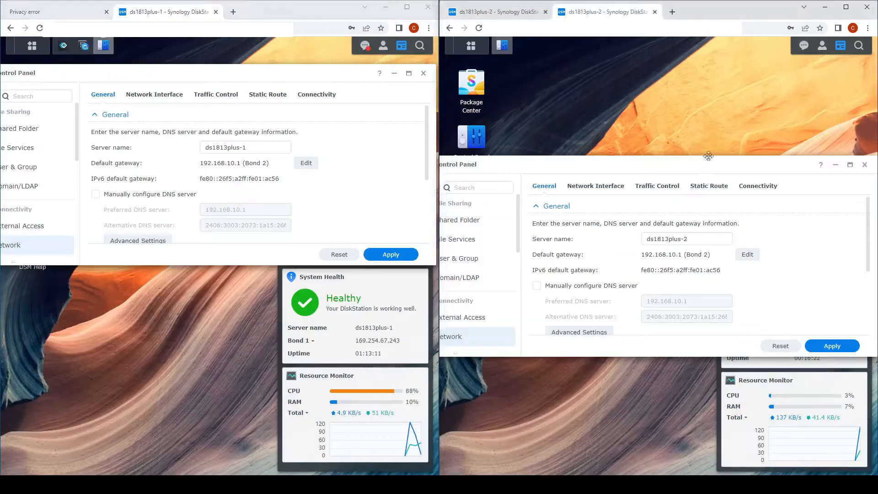
{"action": "left_click_drag", "start_coordinate": [700, 163], "coordinate": [711, 73]}
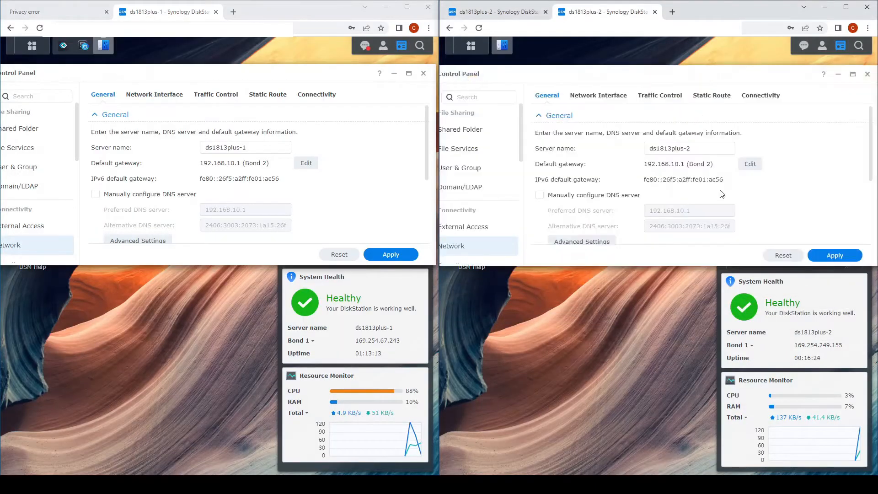
Show both NAS units' network interfaces and select Bond 2 (192.168.10.16 / 192.168.10.17).
{"action": "left_click", "coordinate": [586, 98]}
{"action": "left_click", "coordinate": [158, 96]}
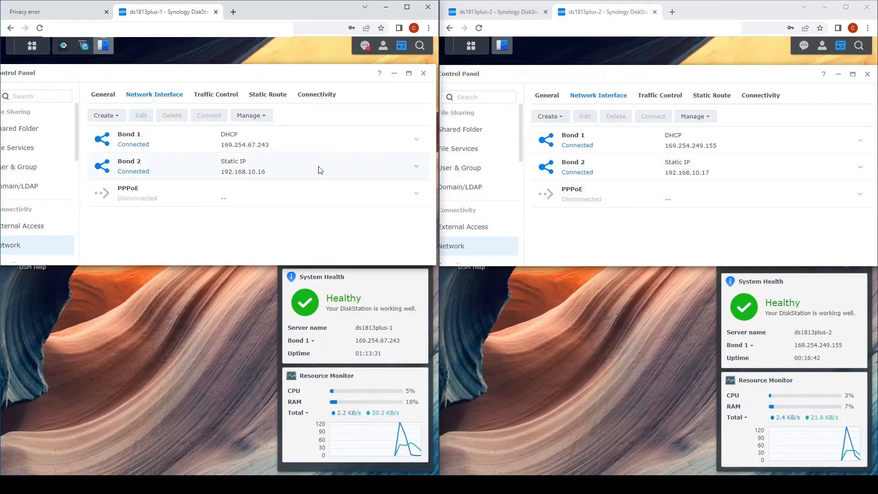
{"action": "left_click", "coordinate": [176, 168]}
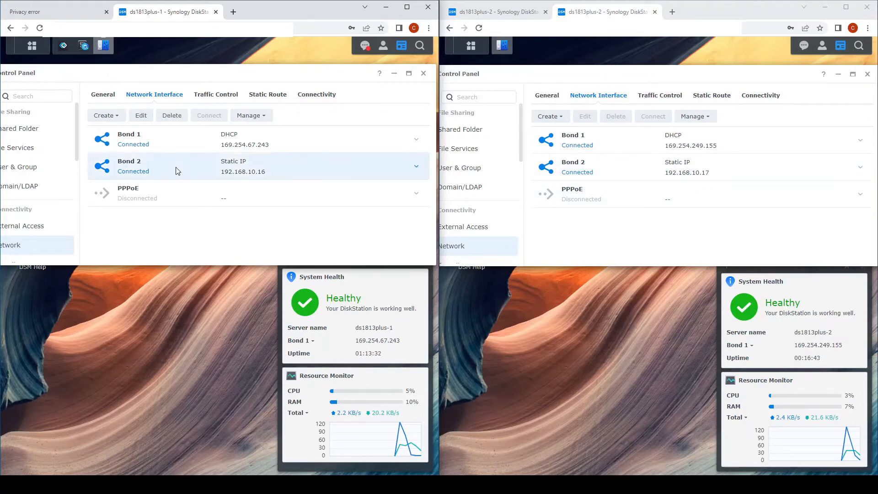
Set IPv6 to Off for Bond 2 on the first NAS.
{"action": "left_click", "coordinate": [139, 117]}
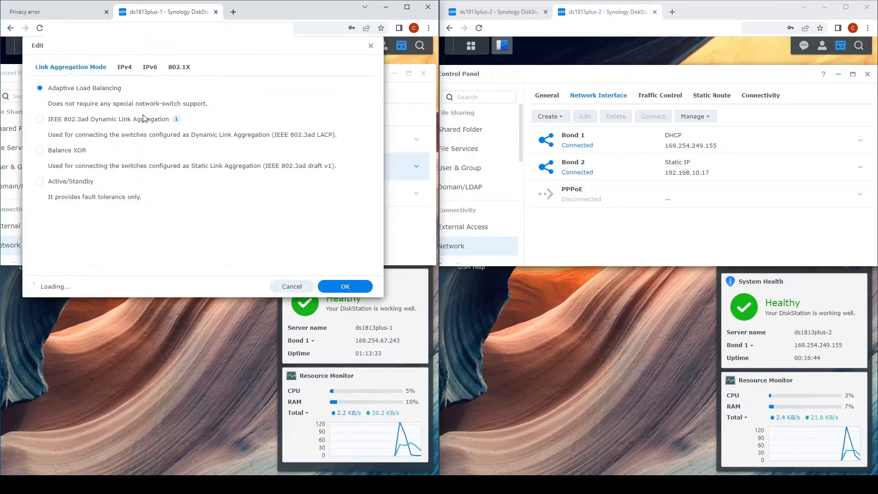
{"action": "left_click", "coordinate": [150, 69]}
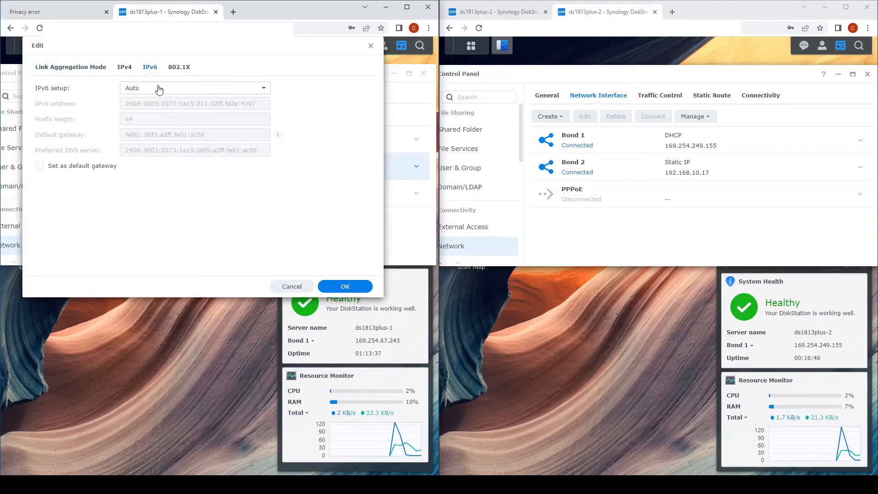
{"action": "left_click", "coordinate": [159, 88]}
{"action": "left_click", "coordinate": [161, 107]}
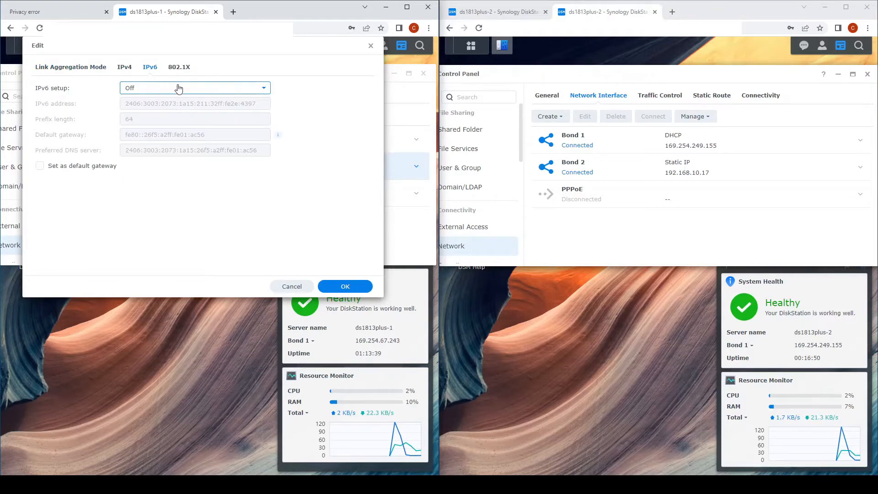
{"action": "left_click", "coordinate": [179, 88]}
{"action": "left_click", "coordinate": [178, 89]}
Set IPv6 to Off for Bond 2 on the second NAS and save both units' bond settings.
{"action": "left_click", "coordinate": [573, 170]}
{"action": "left_click", "coordinate": [582, 117]}
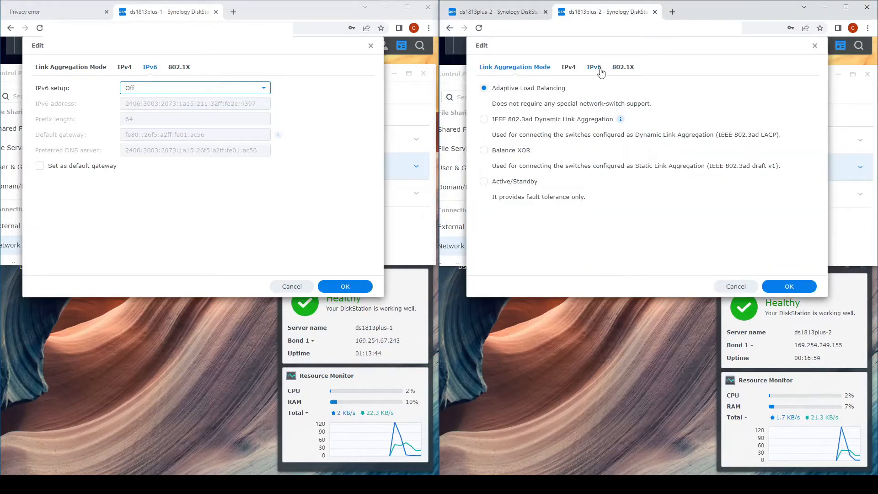
{"action": "left_click", "coordinate": [599, 69]}
{"action": "left_click", "coordinate": [613, 89]}
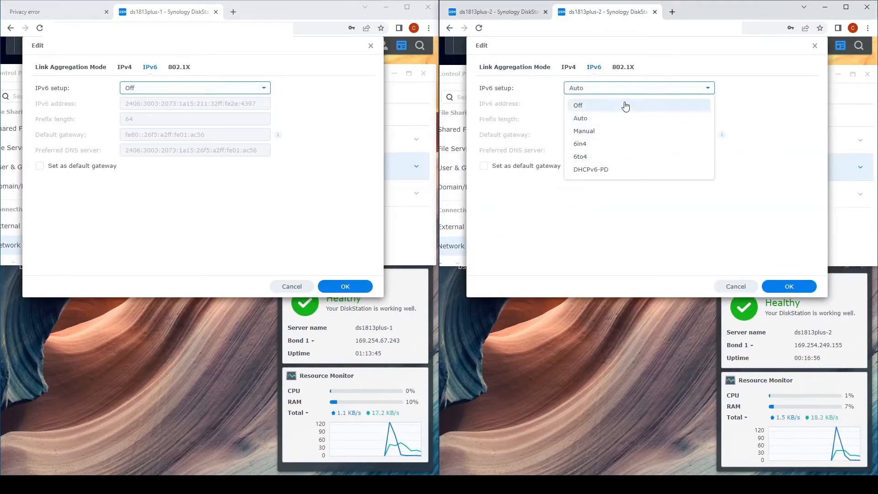
{"action": "left_click", "coordinate": [613, 105]}
{"action": "left_click", "coordinate": [778, 288]}
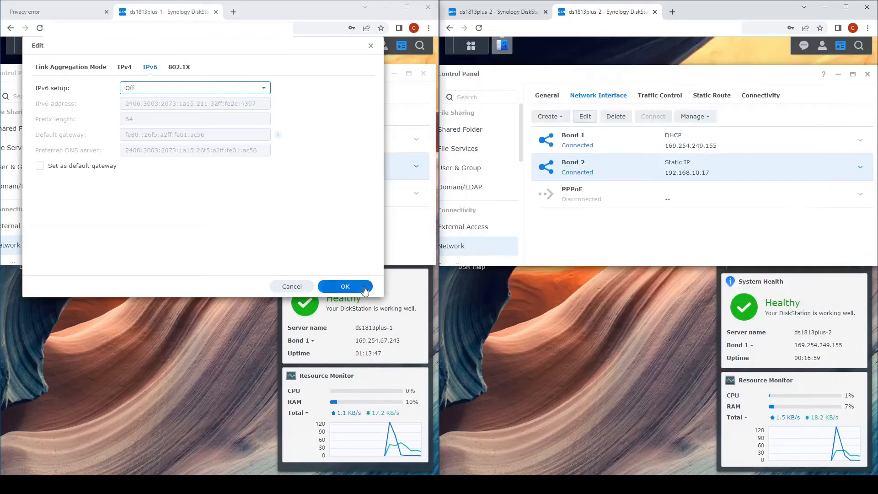
{"action": "left_click", "coordinate": [345, 286]}
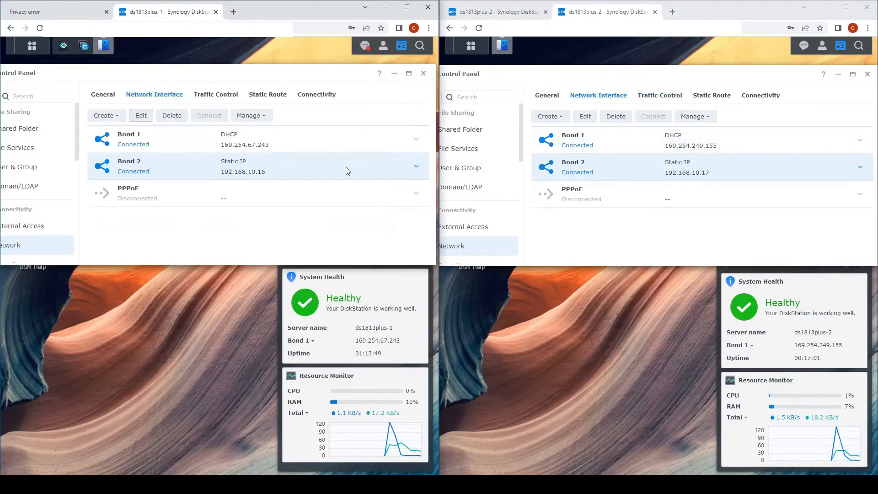
Review Bond 2 details on both units, then launch Synology High Availability on ds1813plus-1.
{"action": "left_click", "coordinate": [347, 171]}
{"action": "double_click", "coordinate": [681, 171]}
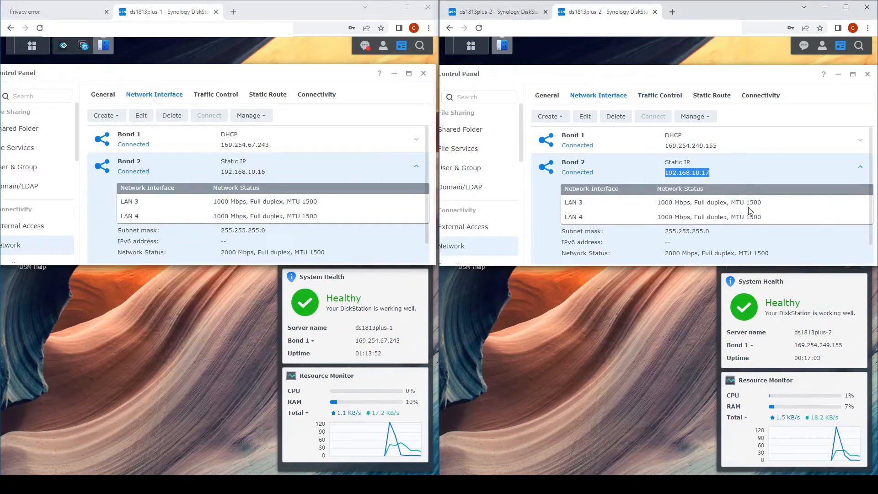
{"action": "left_click", "coordinate": [659, 172]}
{"action": "scroll", "coordinate": [681, 192], "scroll_direction": "down", "scroll_amount": 1}
{"action": "scroll", "coordinate": [713, 218], "scroll_direction": "up", "scroll_amount": 1}
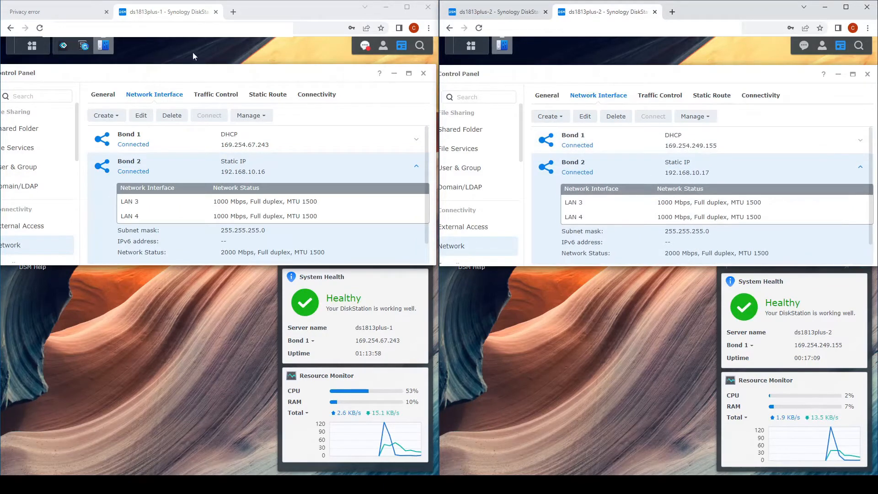
{"action": "left_click", "coordinate": [64, 48]}
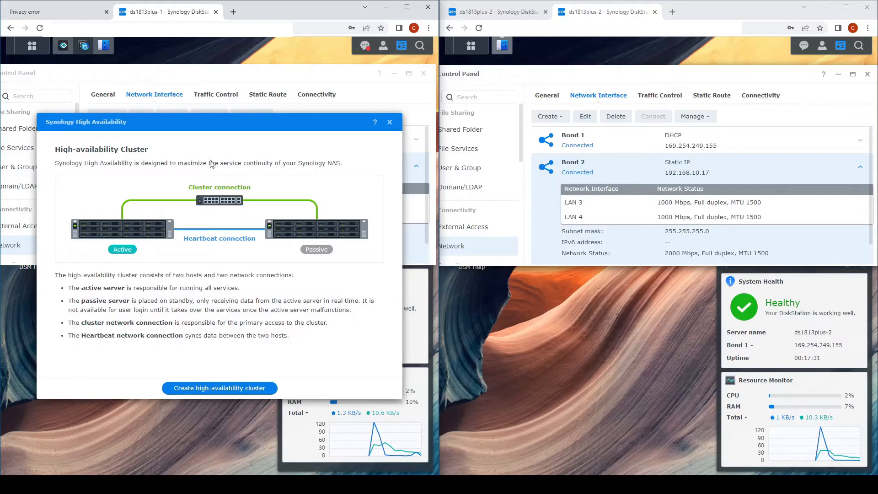
Start the high-availability cluster wizard and continue past the Before you start prerequisites.
{"action": "left_click", "coordinate": [244, 390]}
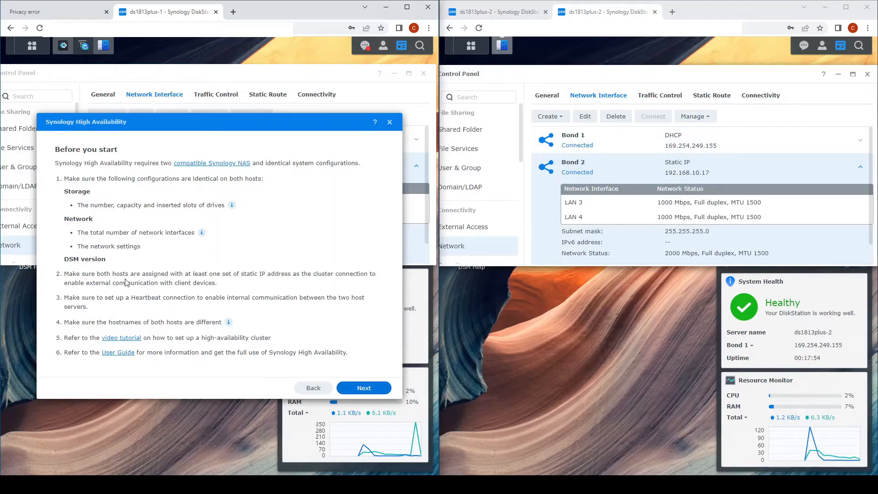
{"action": "left_click", "coordinate": [353, 389]}
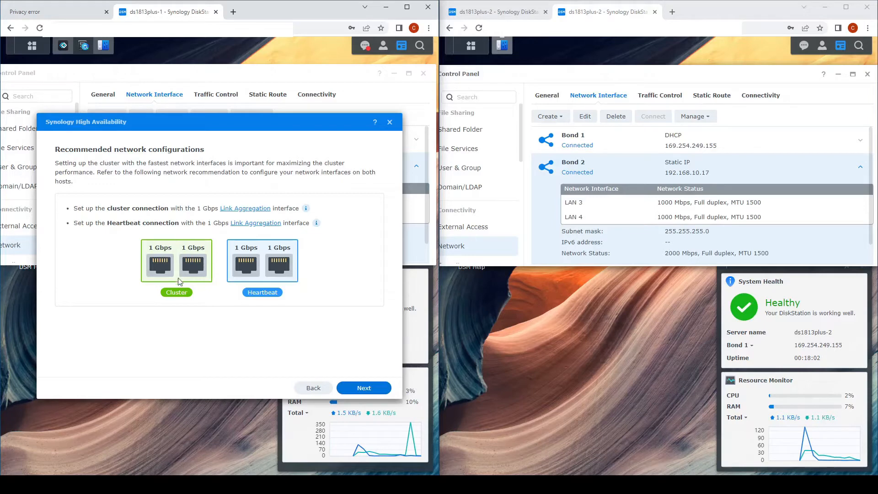
Keep Bond 2 for the cluster and Bond 1 for heartbeat, and connect passive server ds1813plus-2.
{"action": "left_click", "coordinate": [366, 389]}
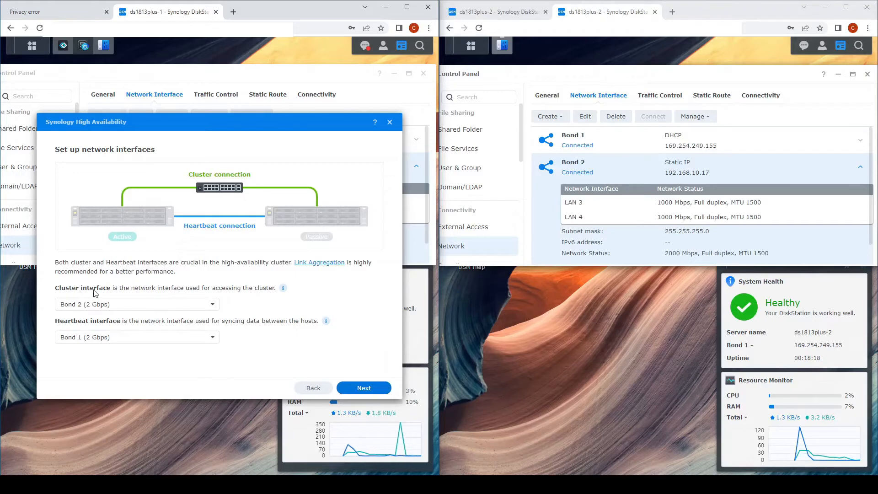
{"action": "left_click", "coordinate": [379, 389]}
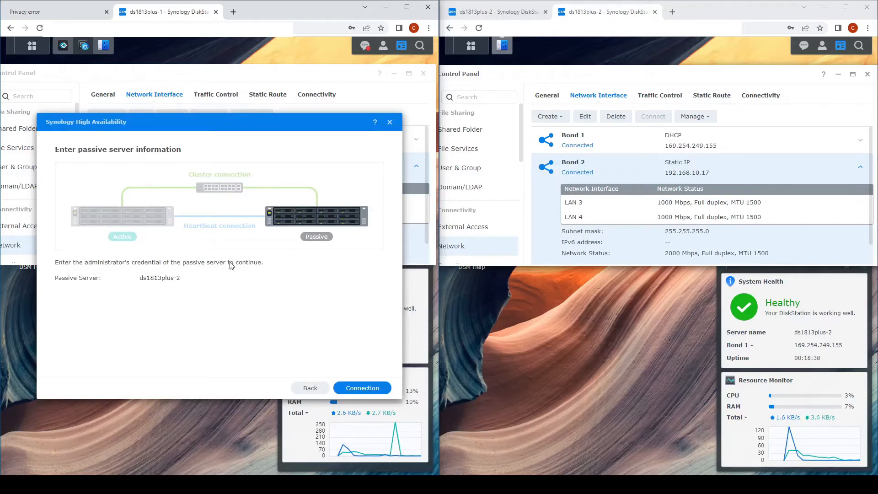
{"action": "left_click", "coordinate": [352, 388]}
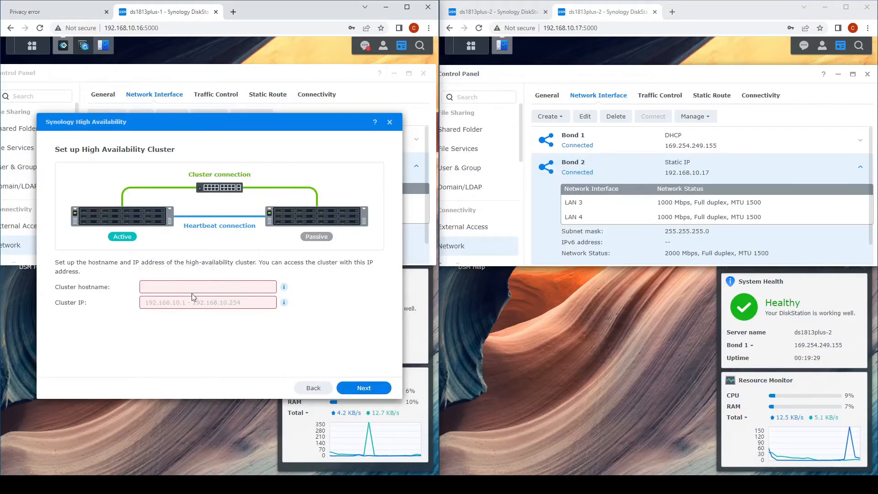
Enter cluster hostname ds1813plus-ha-1 and cluster IP 192.168.10.18, then submit.
{"action": "left_click", "coordinate": [204, 282]}
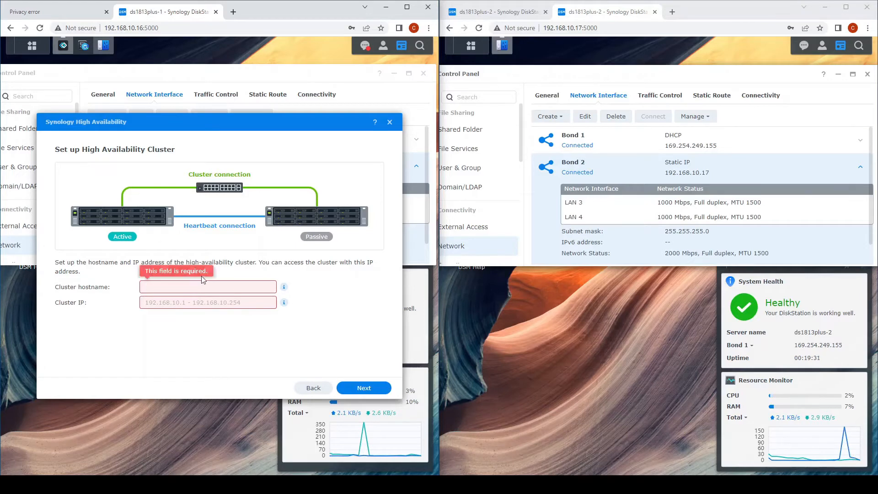
{"action": "type", "text": "192"}
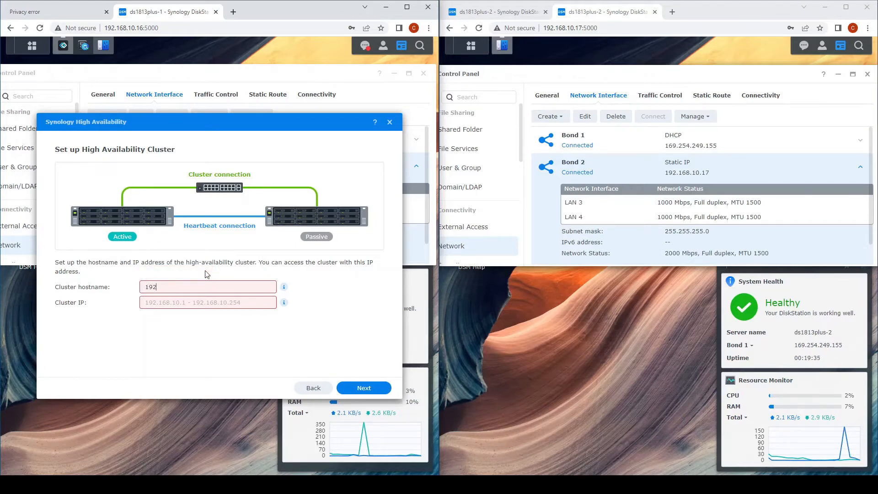
{"action": "type", "text": "ds1813plus-ha-1"}
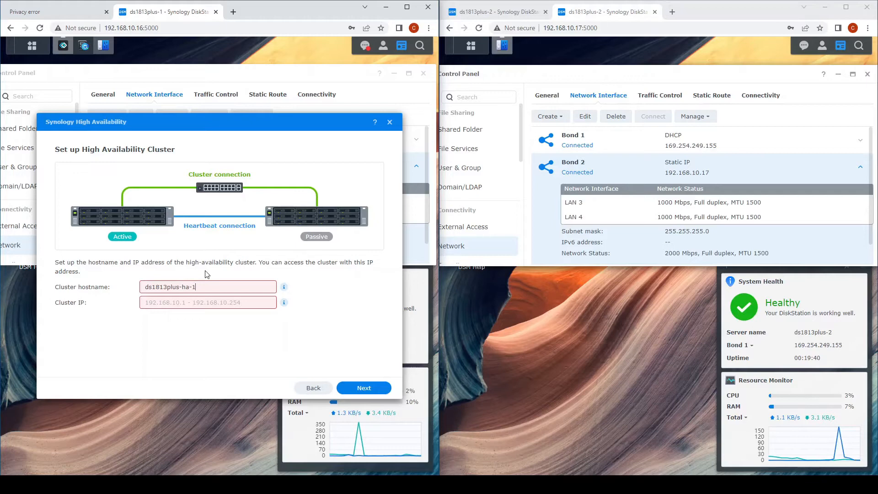
{"action": "left_click", "coordinate": [184, 302]}
{"action": "type", "text": "192.168.10.18"}
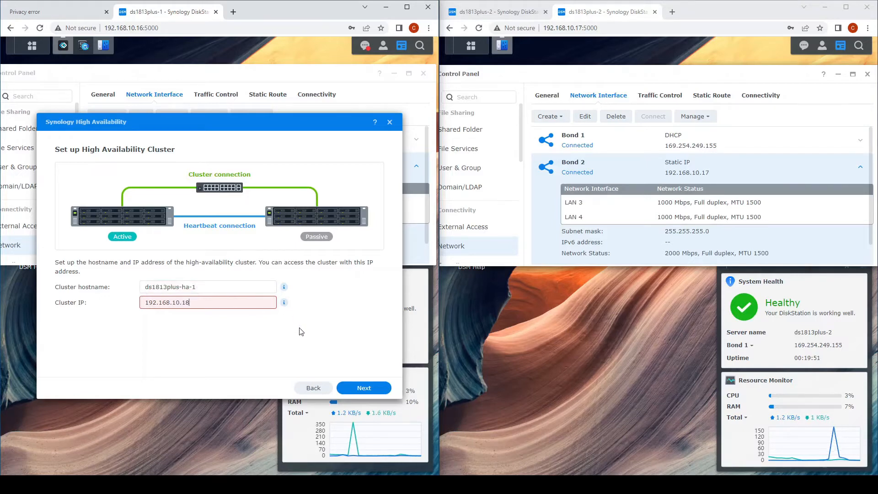
{"action": "left_click", "coordinate": [363, 388]}
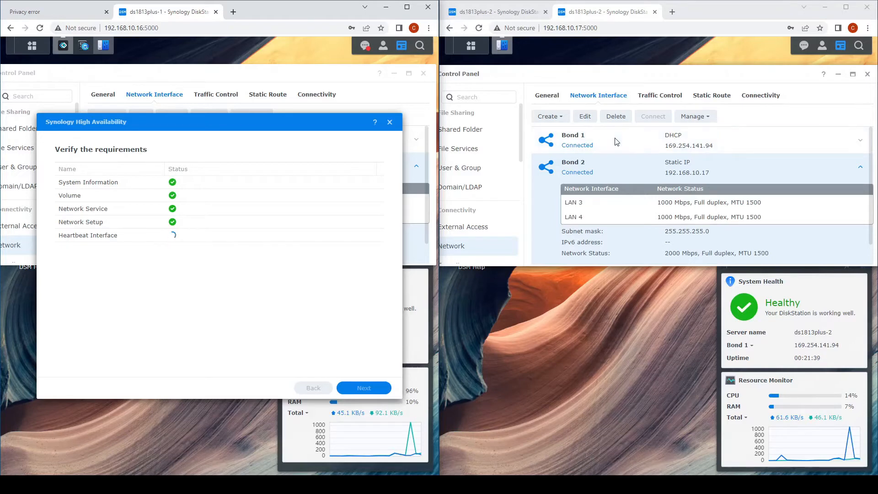
Shift the wizard window slightly and advance to the Confirm settings summary.
{"action": "mouse_move", "coordinate": [243, 122]}
{"action": "left_mouse_down"}
{"action": "mouse_move", "coordinate": [243, 161]}
{"action": "mouse_move", "coordinate": [243, 115]}
{"action": "left_mouse_up"}
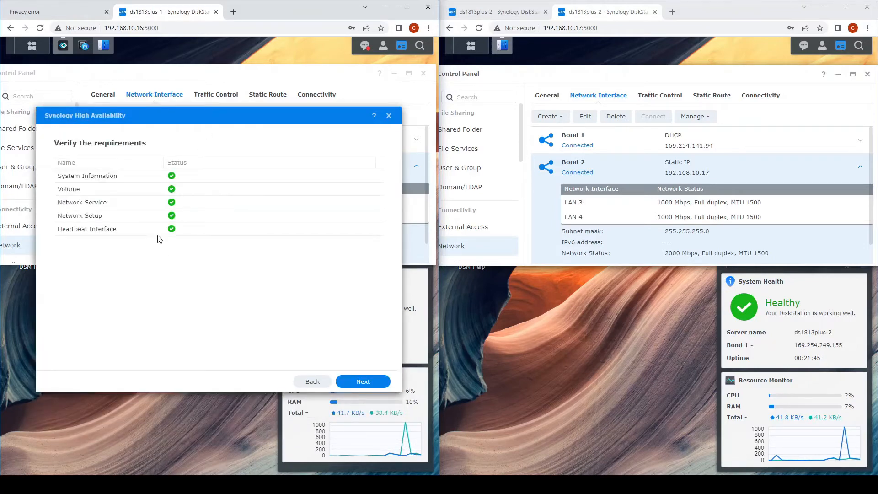
{"action": "left_click", "coordinate": [362, 381]}
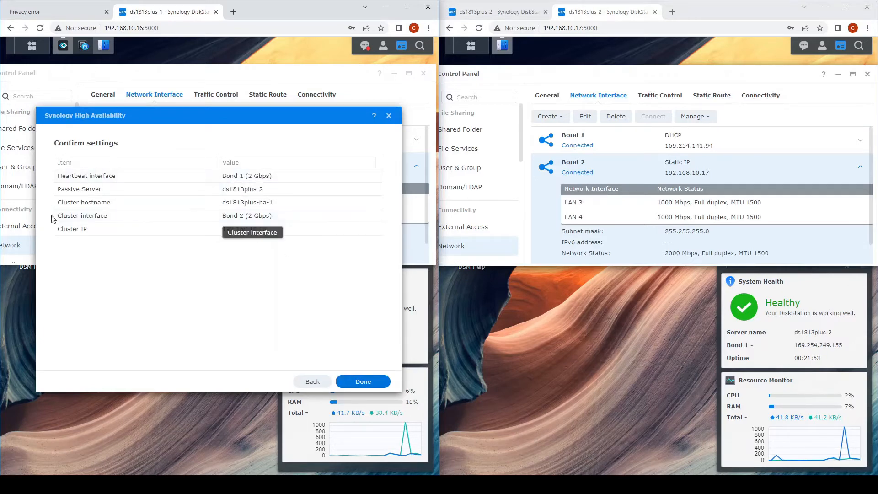
Finish the wizard, acknowledge the passive server's data will be erased, and confirm cluster creation.
{"action": "left_click", "coordinate": [372, 383]}
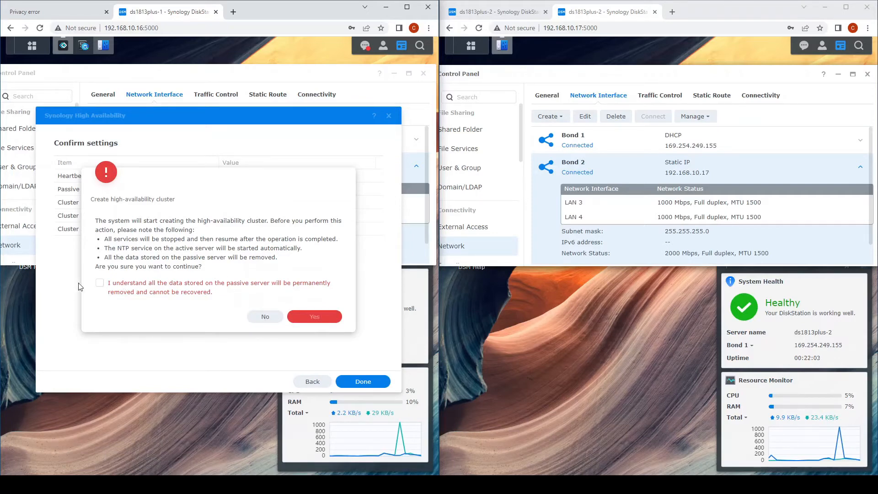
{"action": "left_click", "coordinate": [128, 284]}
{"action": "left_click", "coordinate": [320, 316]}
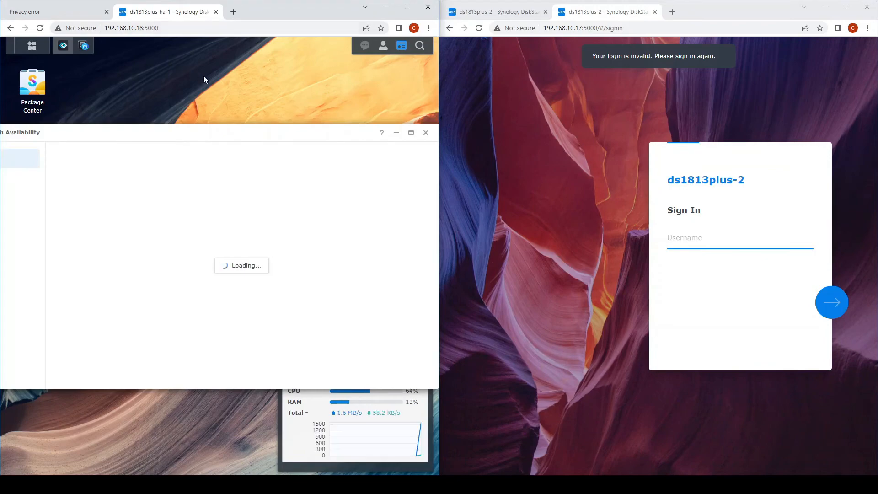
Maximize the browser, then move and heighten the High Availability window to show Memory and Drive Activity.
{"action": "left_click", "coordinate": [411, 7]}
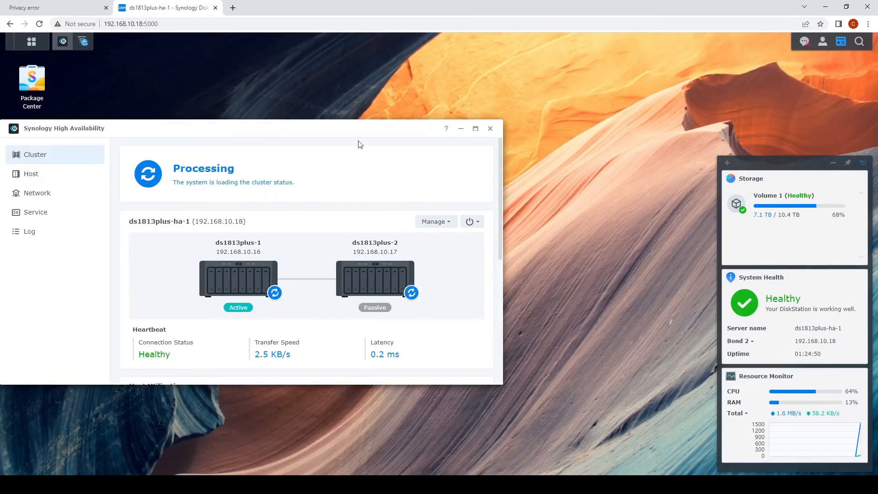
{"action": "left_click_drag", "start_coordinate": [340, 129], "coordinate": [495, 105]}
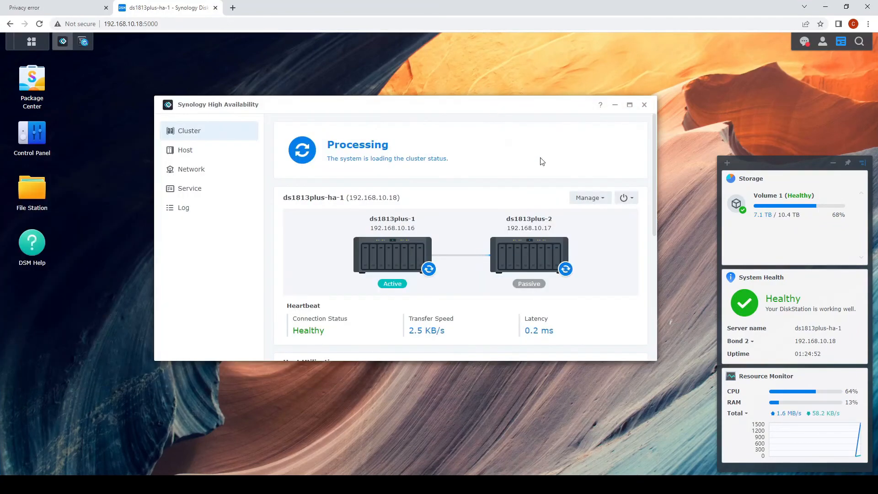
{"action": "left_click_drag", "start_coordinate": [520, 377], "coordinate": [519, 452]}
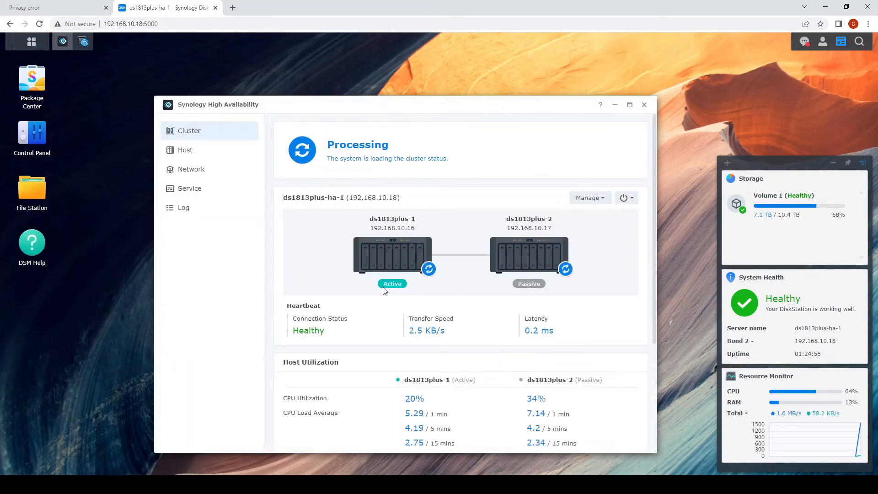
{"action": "left_click_drag", "start_coordinate": [535, 98], "coordinate": [535, 51]}
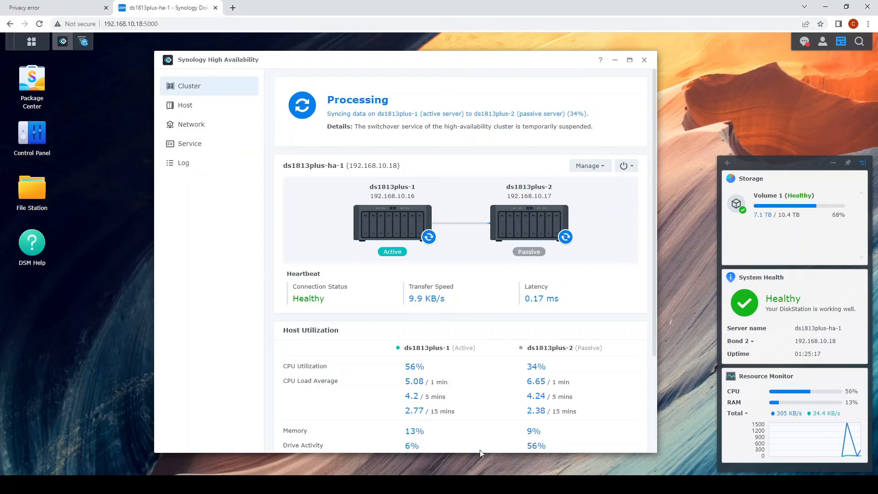
{"action": "left_click_drag", "start_coordinate": [484, 452], "coordinate": [484, 462]}
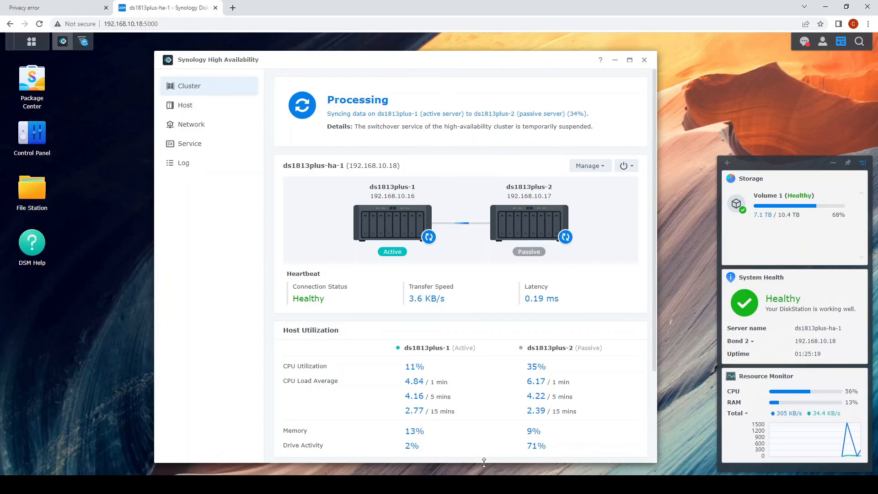